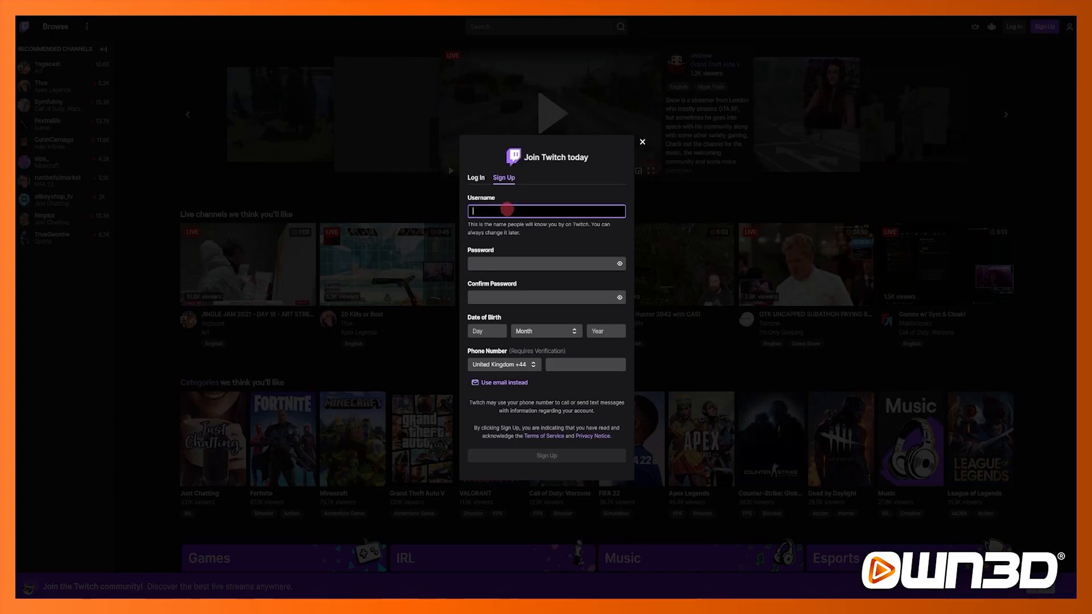
Step: Enter a username in the sign-up form and switch to signing up with an e-mail address instead of a phone number
{"action": "type", "text": "yMachineDaena"}
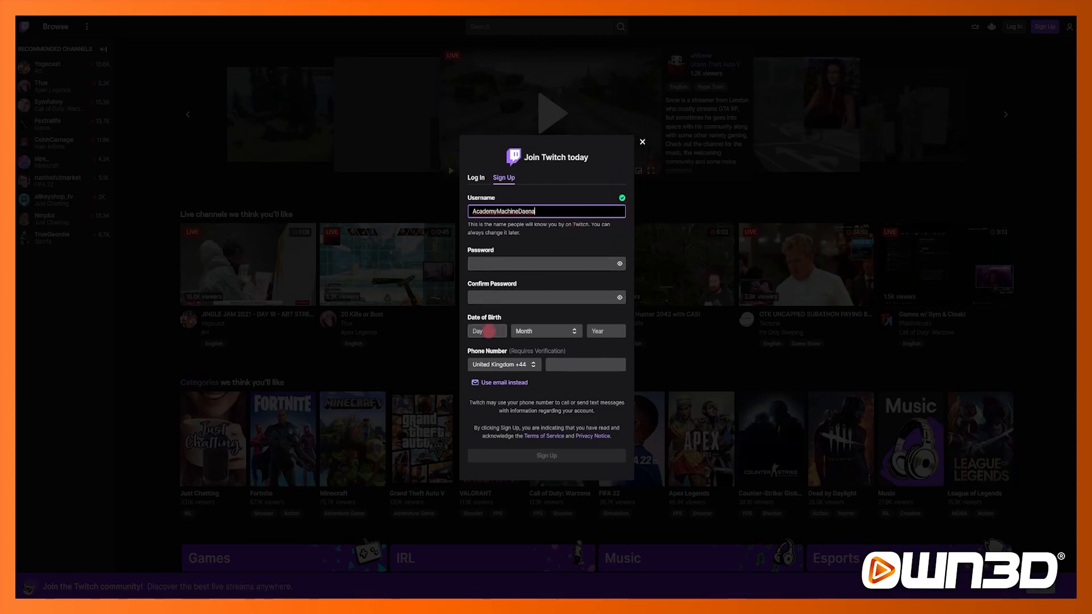
{"action": "left_click", "coordinate": [505, 382]}
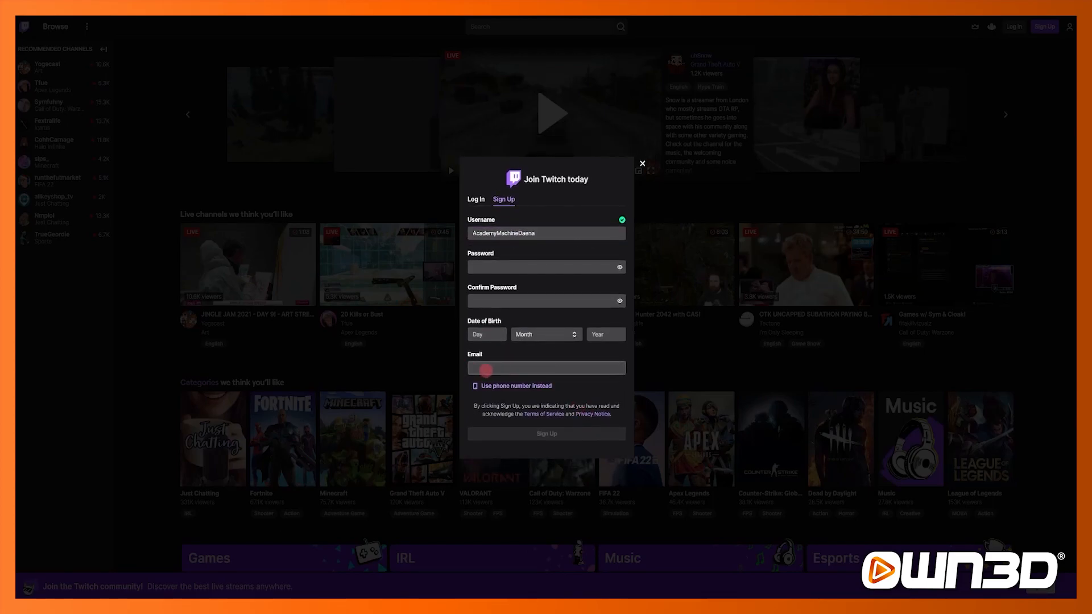
Step: Enter and confirm the account password, fill in the date of birth and e-mail address, and submit the sign-up
{"action": "left_click", "coordinate": [501, 267]}
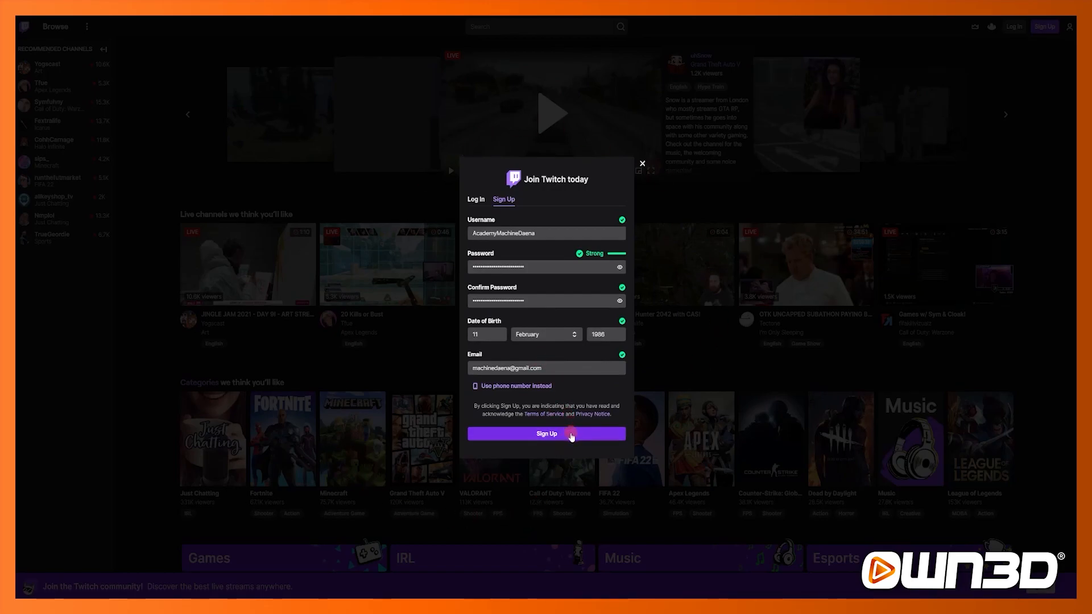
{"action": "left_click", "coordinate": [571, 435]}
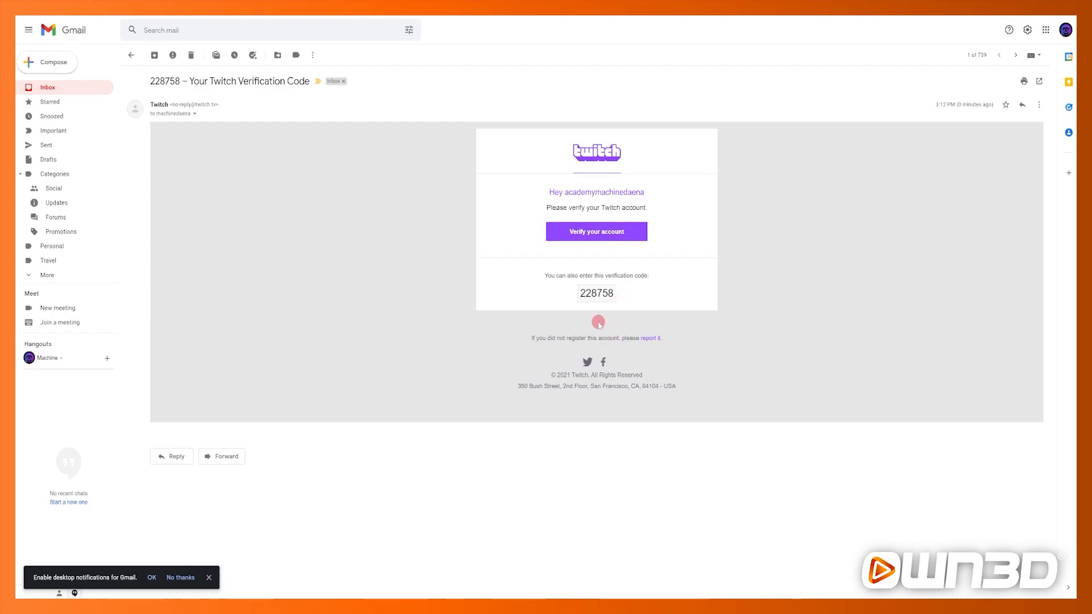
Step: Copy the verification code from the Twitch e-mail and paste it into the verification code boxes
{"action": "double_click", "coordinate": [595, 293]}
{"action": "key", "text": "ctrl+c"}
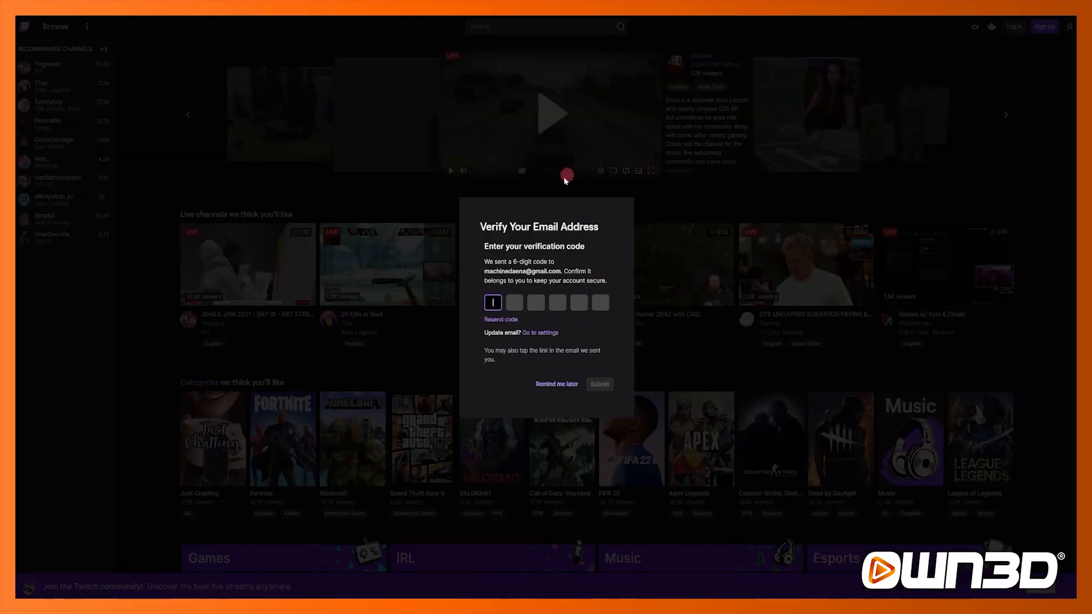
{"action": "key", "text": "ctrl+v"}
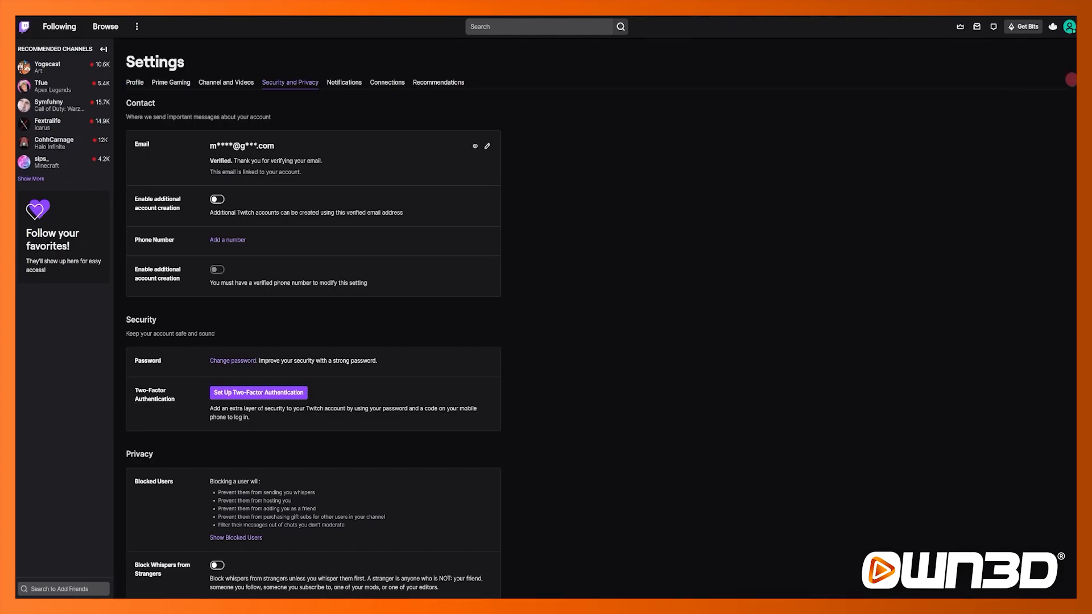
Step: Open the account settings on the profile page
{"action": "left_click", "coordinate": [1069, 27]}
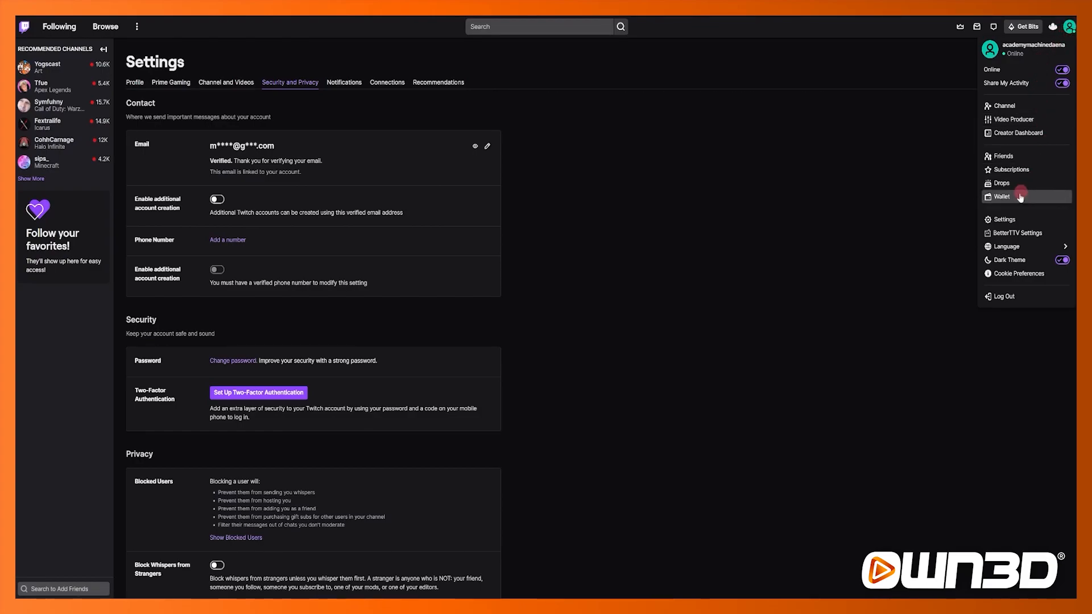
{"action": "left_click", "coordinate": [705, 278]}
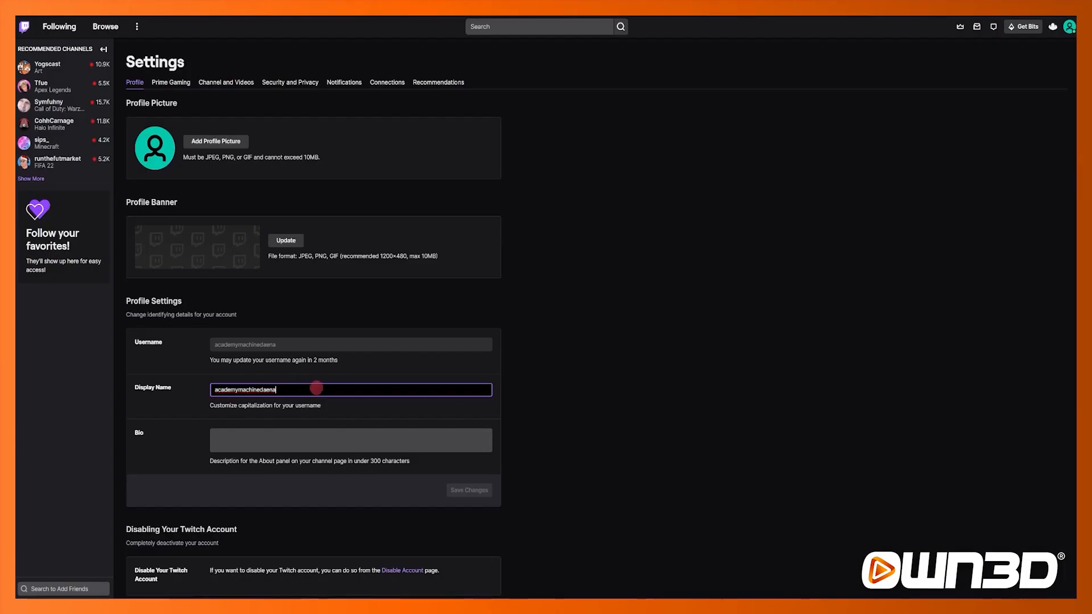
{"action": "double_click", "coordinate": [312, 390]}
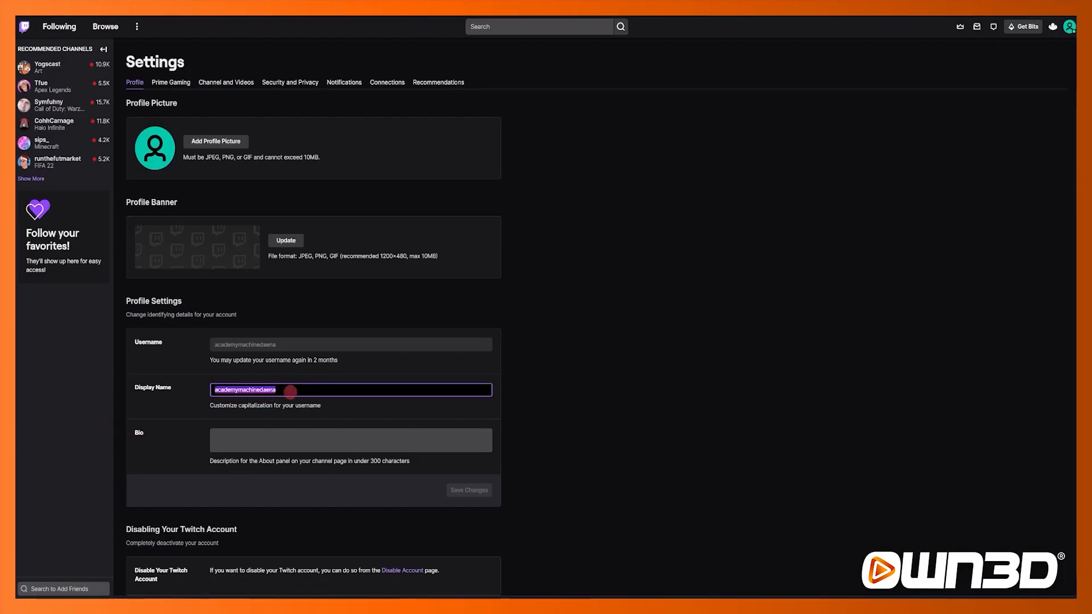
Step: Capitalize the first letter and the M in the display name and save the profile changes
{"action": "left_click", "coordinate": [218, 390]}
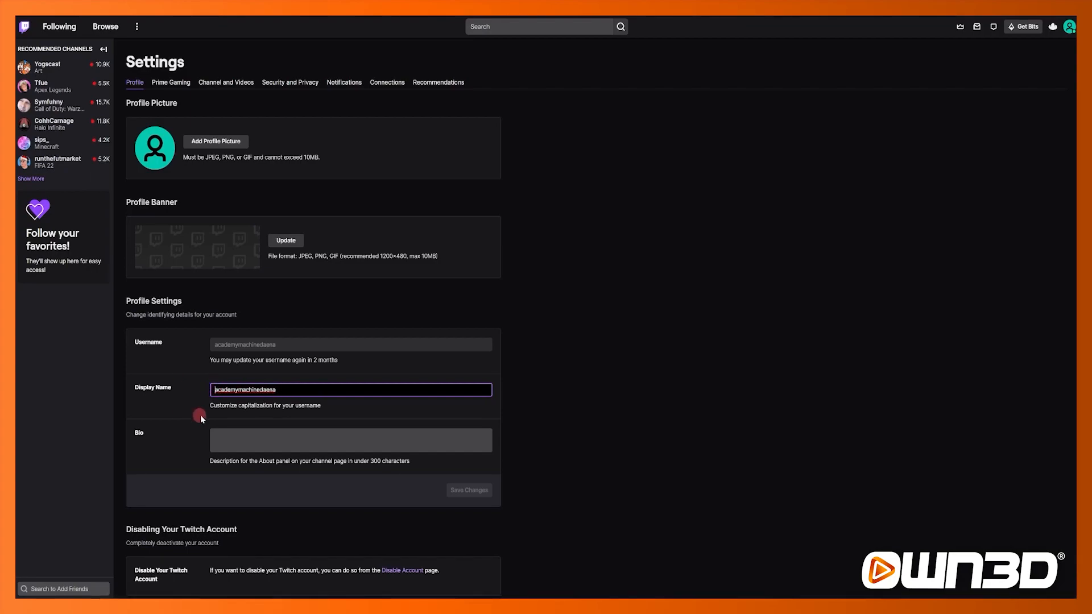
{"action": "key", "text": "BackSpace"}
{"action": "type", "text": "A"}
{"action": "key", "text": "ctrl+shift+Right"}
{"action": "key", "text": "Right"}
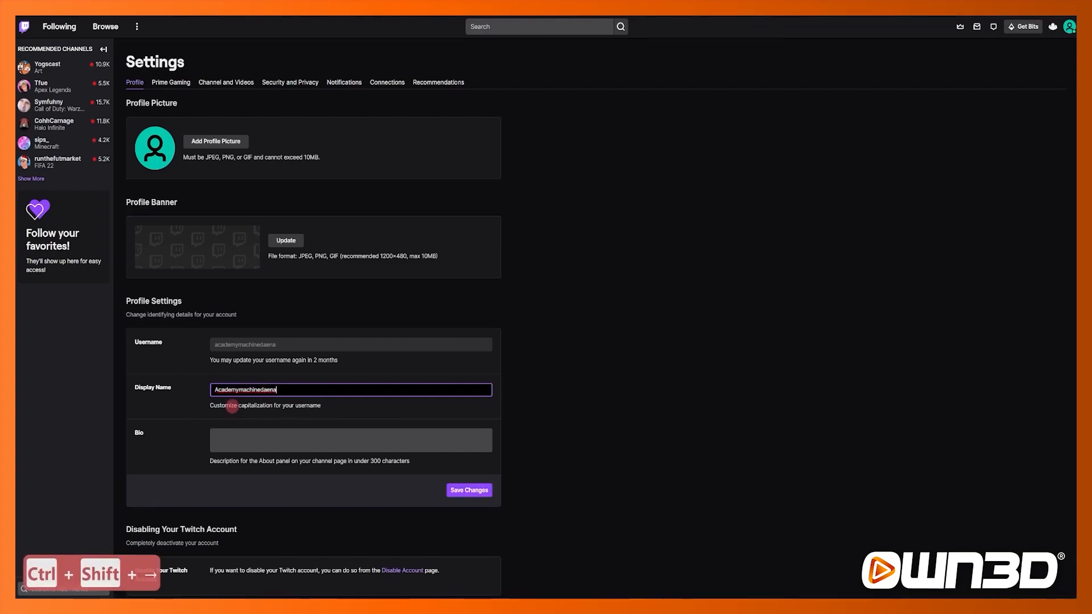
{"action": "key", "text": "Left"}
{"action": "key", "text": "Left"}
{"action": "key", "text": "Left"}
{"action": "key", "text": "Left"}
{"action": "key", "text": "Left"}
{"action": "key", "text": "Left"}
{"action": "key", "text": "Left"}
{"action": "type", "text": "M"}
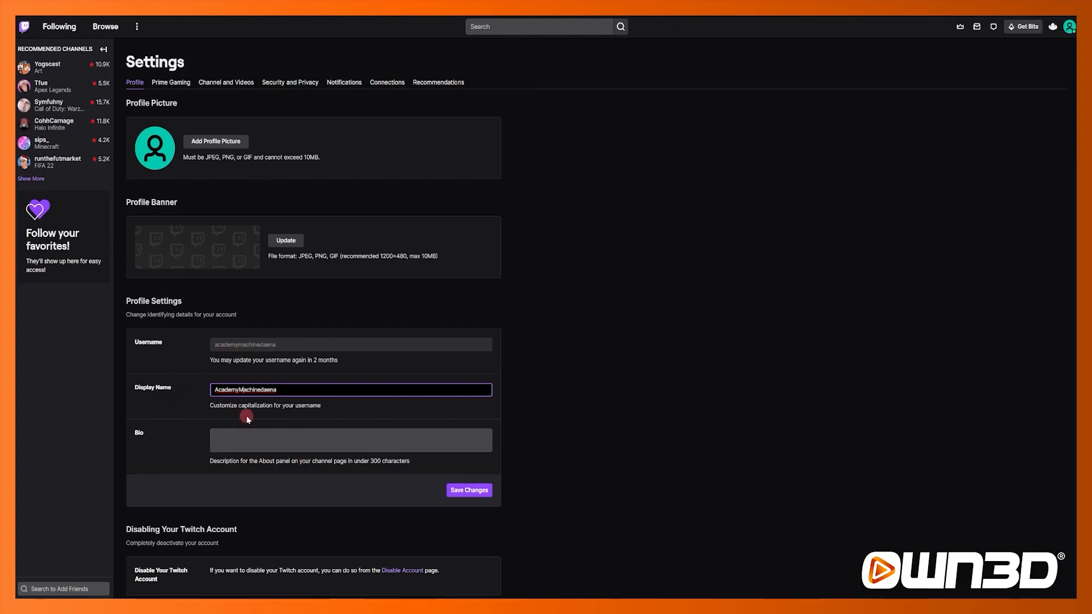
{"action": "left_click", "coordinate": [633, 439]}
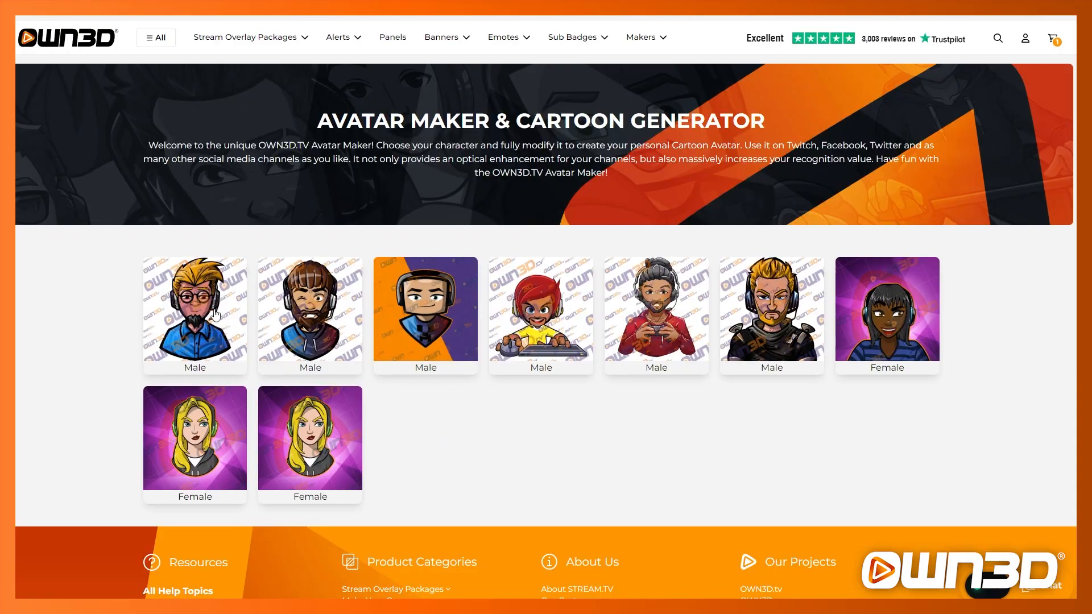
Step: Switch to the OWN3D Avatar Maker, pick the bearded male character and cycle through nose, headset and glasses variations
{"action": "left_click", "coordinate": [307, 343]}
{"action": "scroll", "coordinate": [703, 411], "scroll_direction": "down", "scroll_amount": 3}
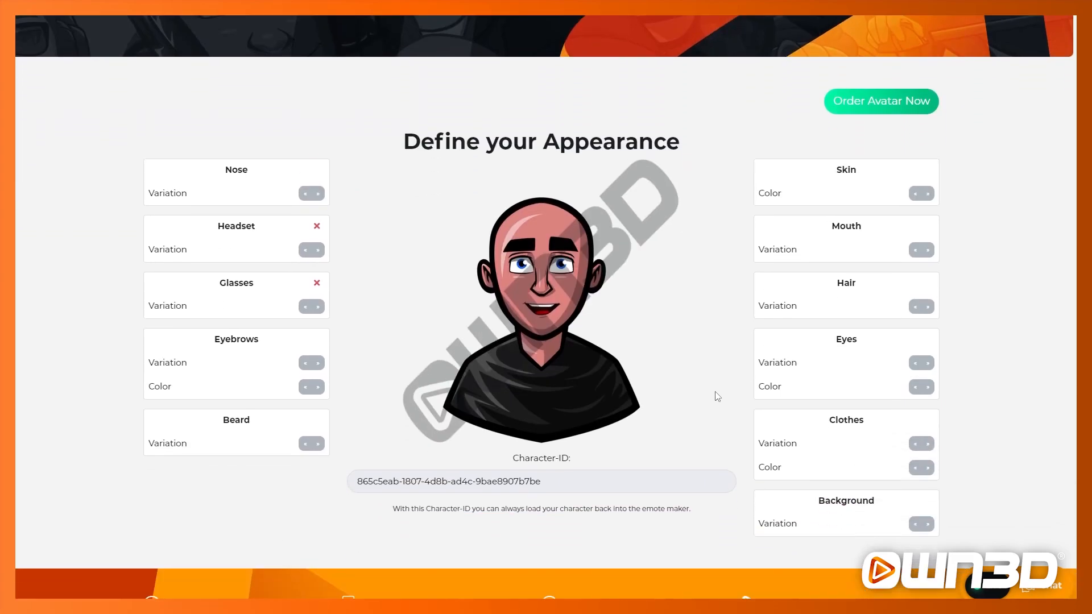
{"action": "left_click", "coordinate": [318, 195]}
{"action": "left_click", "coordinate": [319, 195]}
{"action": "left_click", "coordinate": [317, 251]}
{"action": "left_click", "coordinate": [318, 251]}
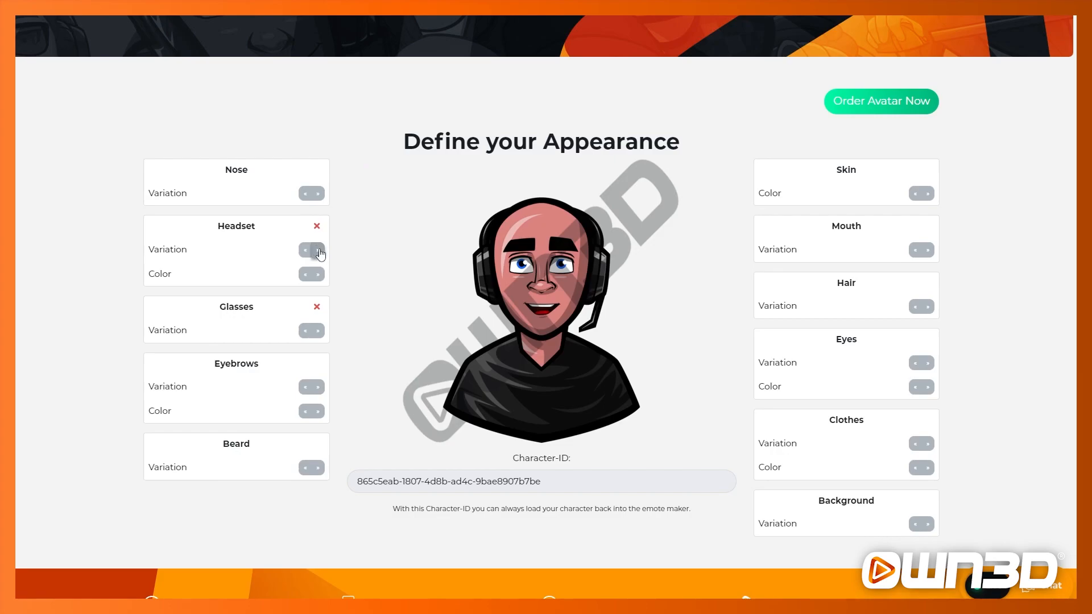
{"action": "left_click", "coordinate": [319, 332]}
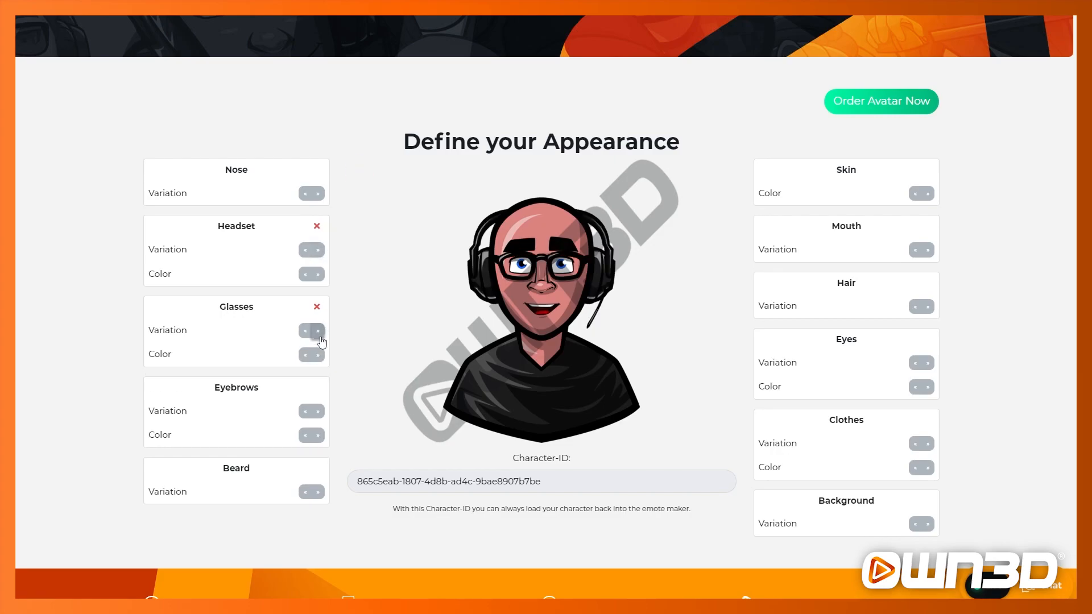
{"action": "left_click", "coordinate": [318, 331]}
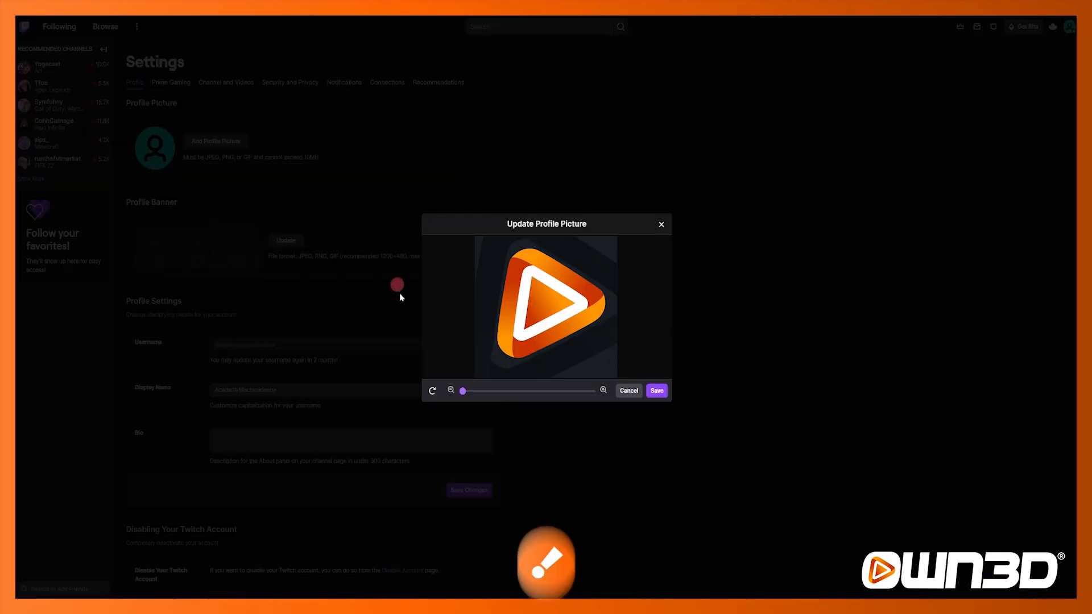
{"action": "left_click_drag", "start_coordinate": [462, 390], "coordinate": [470, 391]}
{"action": "left_click", "coordinate": [657, 391]}
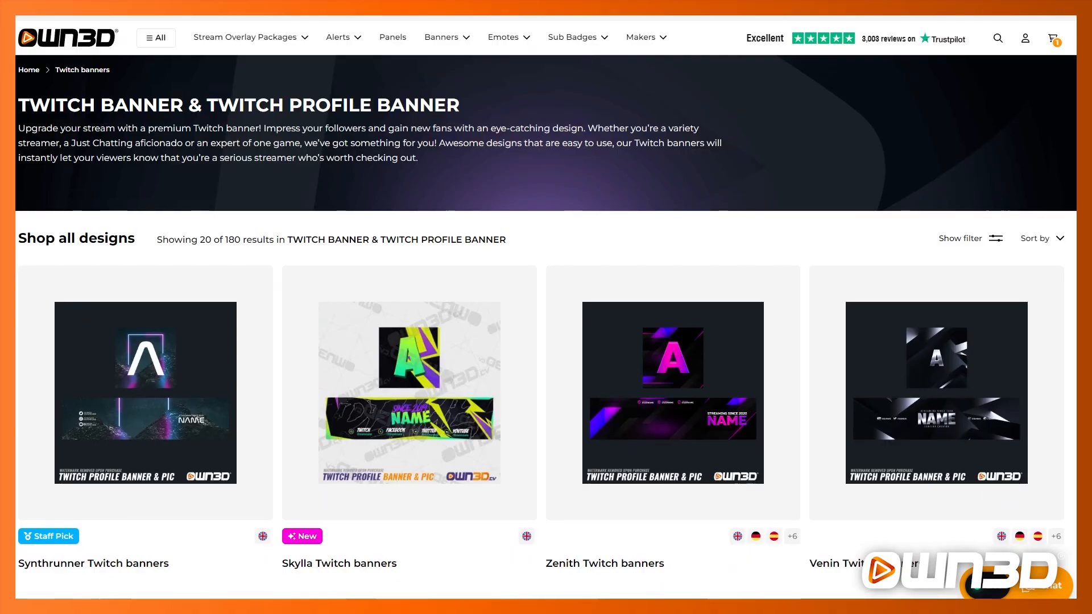
Step: Browse the Twitch banner designs on the OWN3D site
{"action": "scroll", "coordinate": [546, 308], "scroll_direction": "down", "scroll_amount": 3}
{"action": "scroll", "coordinate": [546, 308], "scroll_direction": "down", "scroll_amount": 6}
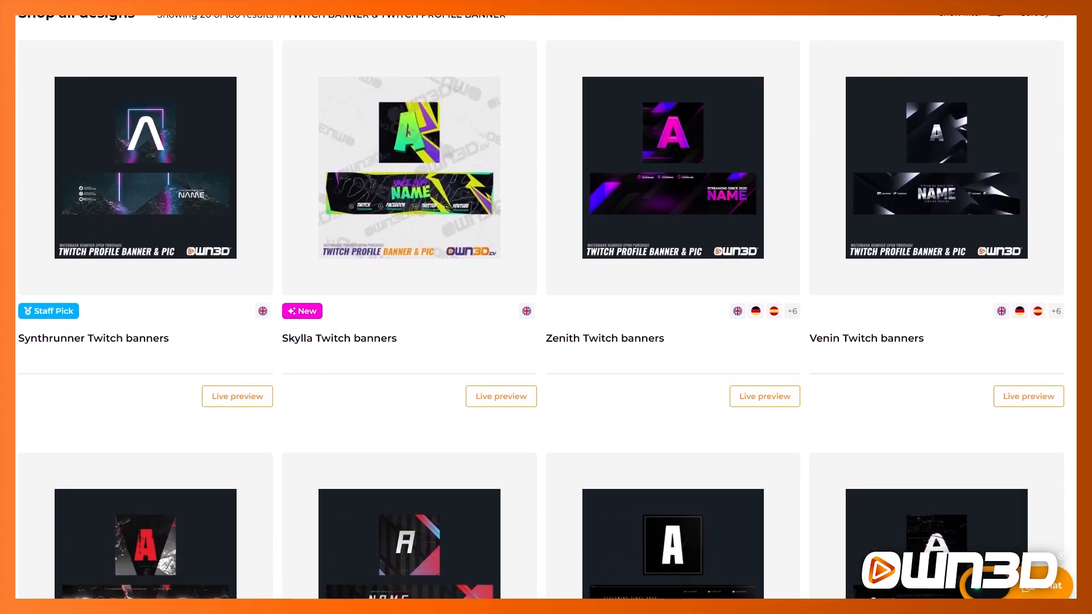
{"action": "scroll", "coordinate": [546, 307], "scroll_direction": "down", "scroll_amount": 7}
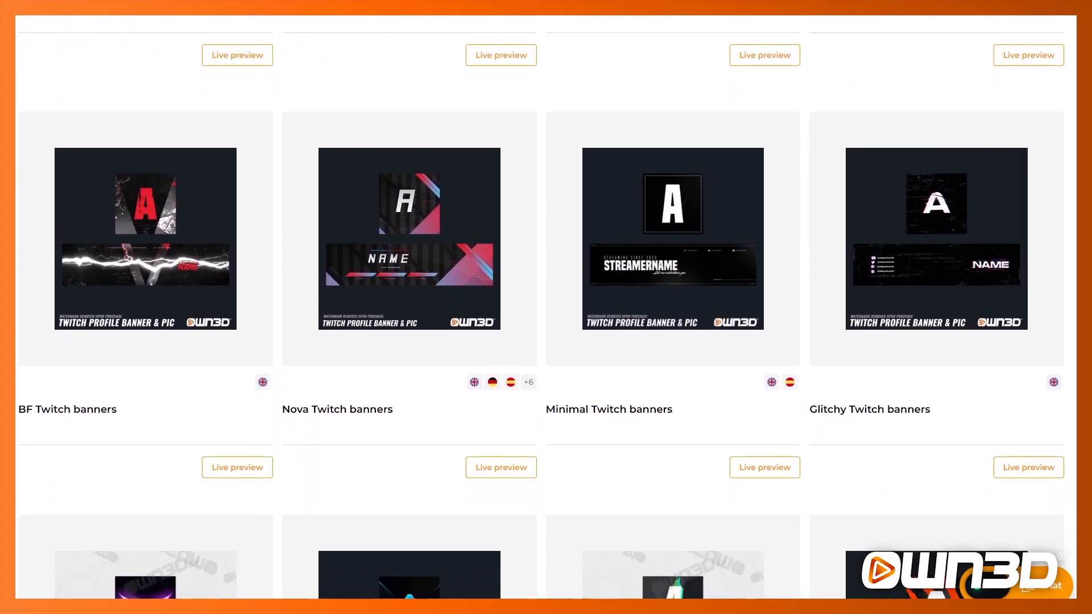
{"action": "scroll", "coordinate": [546, 307], "scroll_direction": "down", "scroll_amount": 7}
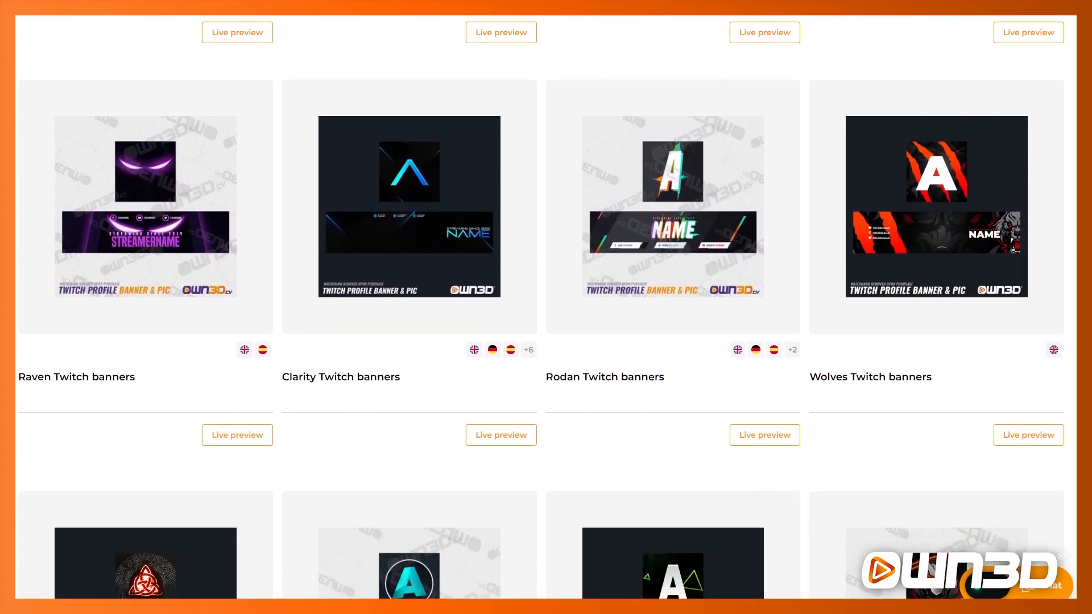
{"action": "scroll", "coordinate": [546, 307], "scroll_direction": "down", "scroll_amount": 3}
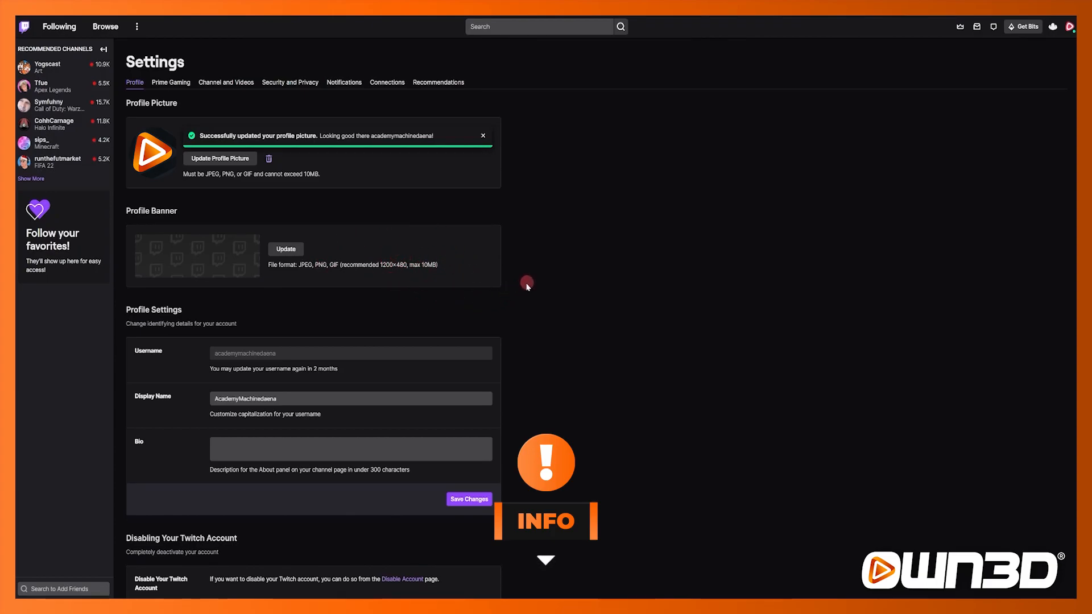
Step: Upload a new photo as the Twitch profile banner
{"action": "left_click", "coordinate": [286, 249]}
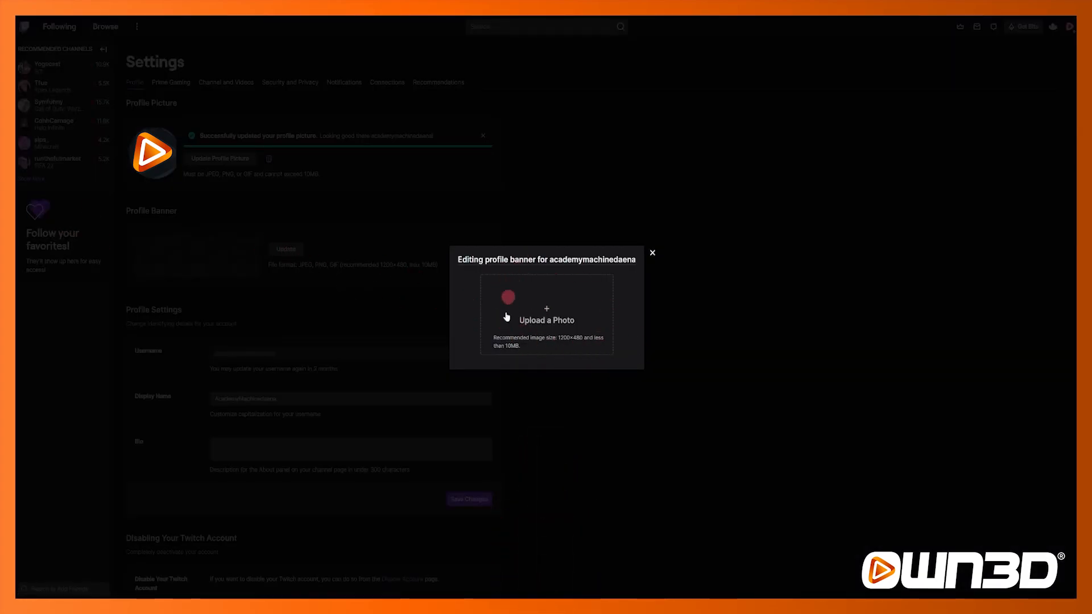
{"action": "left_click", "coordinate": [555, 322]}
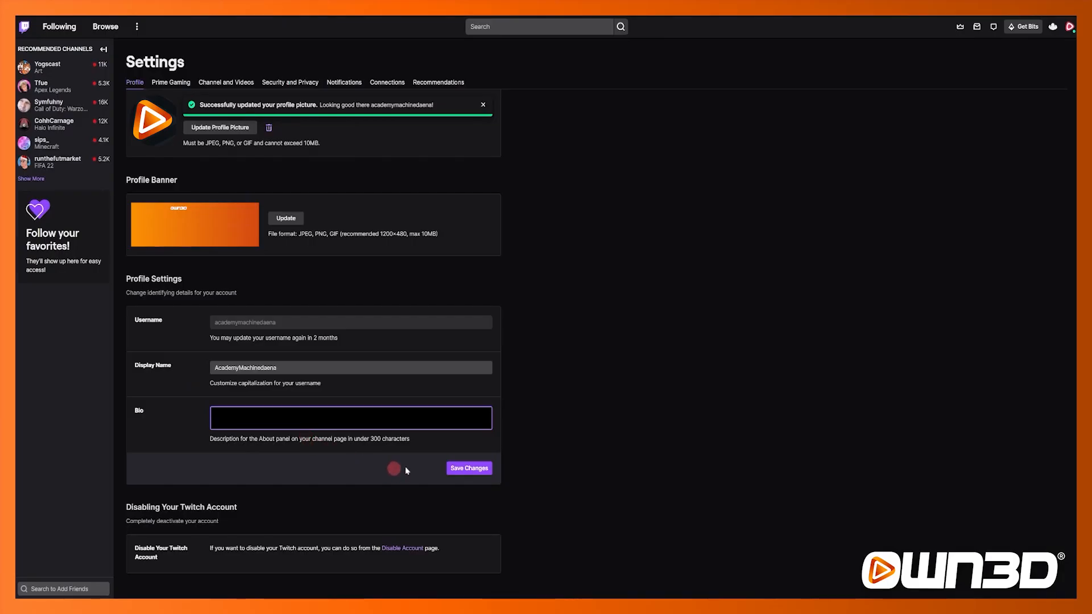
Step: Paste a bio about making YouTube videos and streaming Civilization VI, Fortnite and FPS games daily at 7pm UK Time, and save
{"action": "left_click", "coordinate": [384, 418]}
{"action": "type", "text": "HEY I'm MachineDaena! I make YouTube Videos and Stream Civilization VI, Fortnite and FPS games daily on Twitch at 7pm UK Time!"}
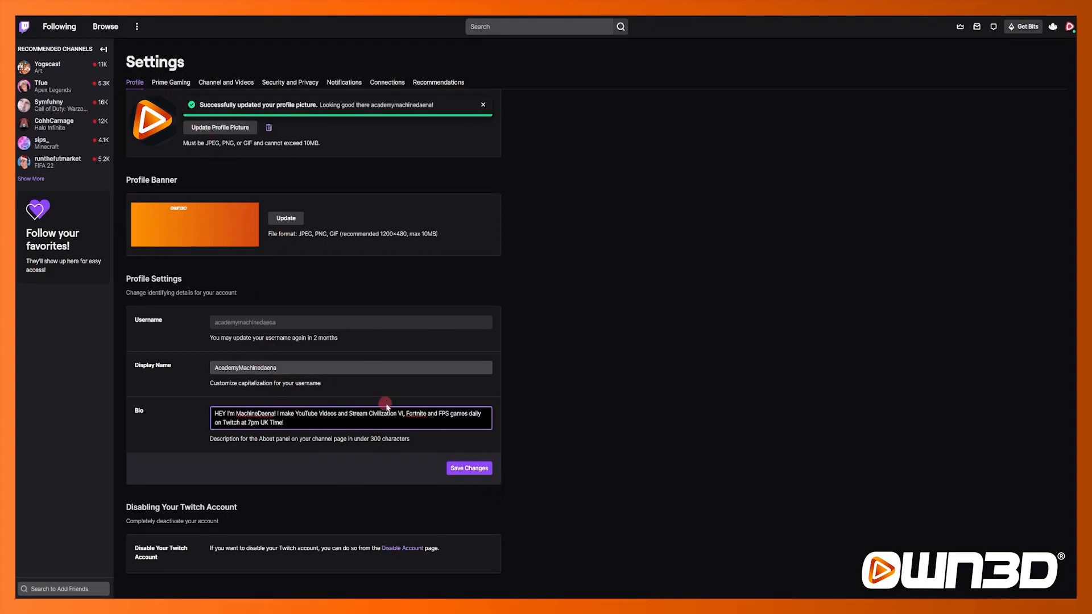
{"action": "left_click", "coordinate": [465, 471]}
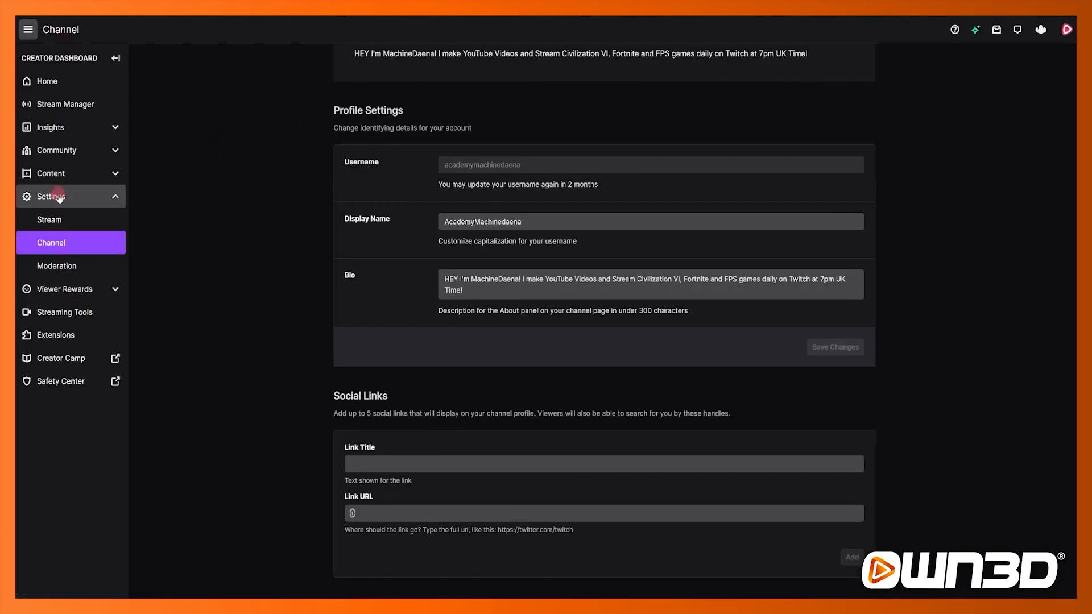
{"action": "scroll", "coordinate": [368, 268], "scroll_direction": "up", "scroll_amount": 3}
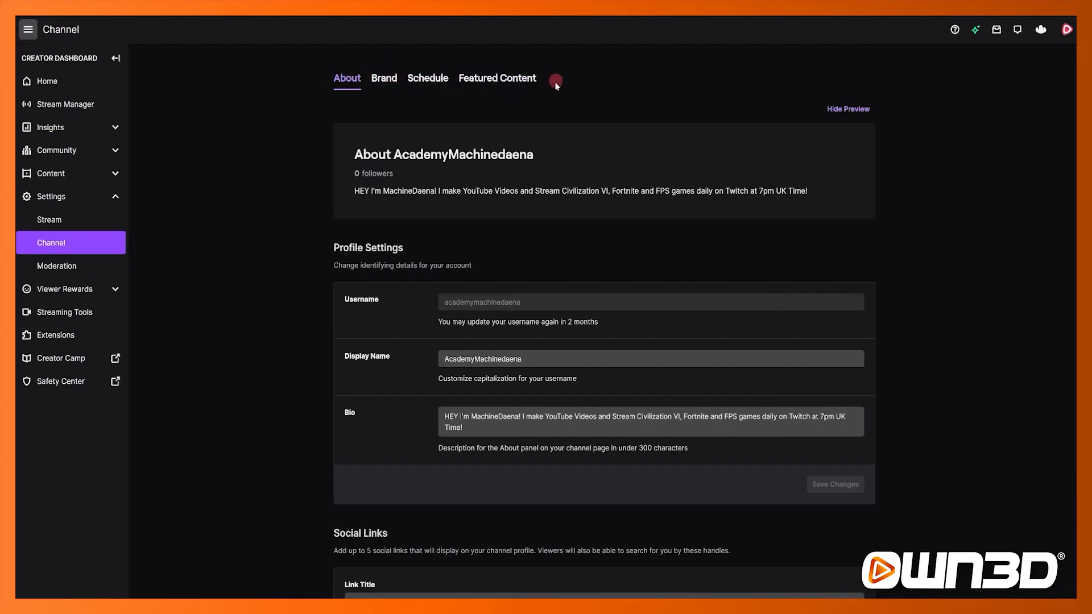
{"action": "scroll", "coordinate": [285, 265], "scroll_direction": "down", "scroll_amount": 3}
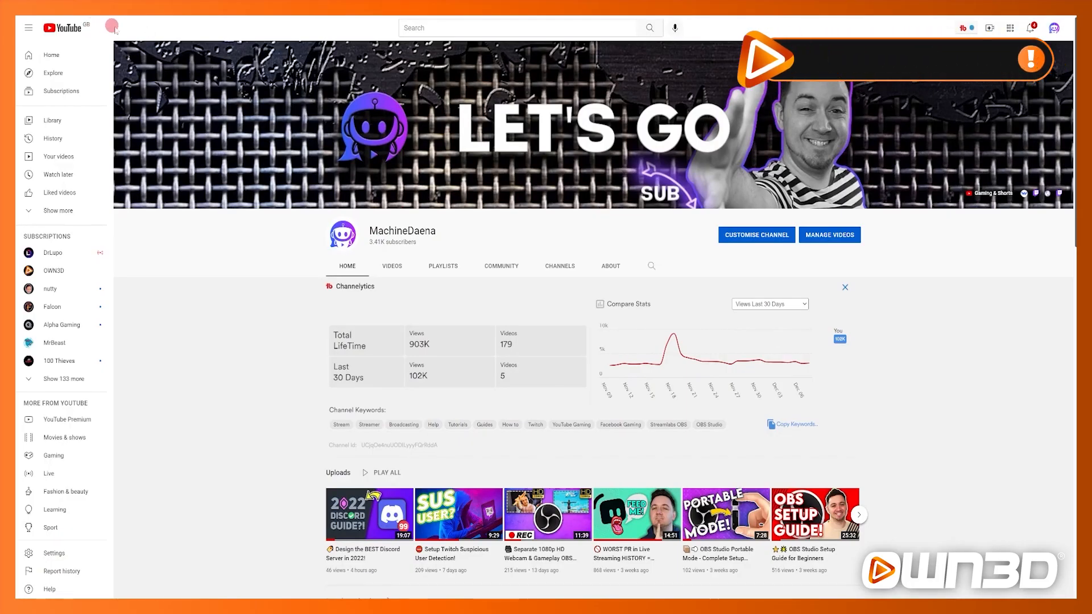
{"action": "key", "text": "ctrl+c"}
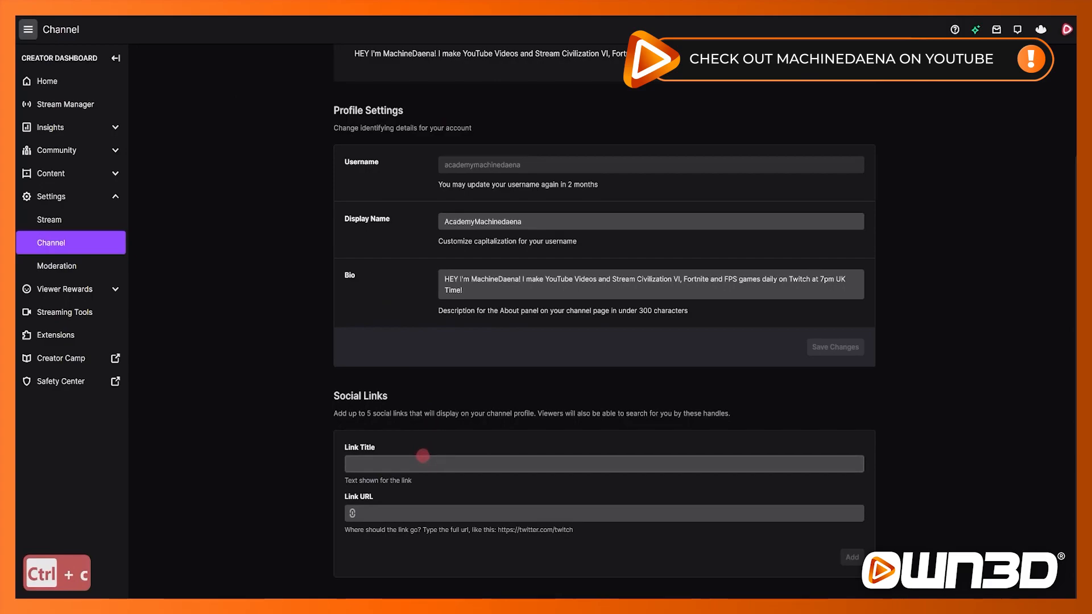
{"action": "left_click", "coordinate": [410, 464]}
{"action": "type", "text": "YouTube"}
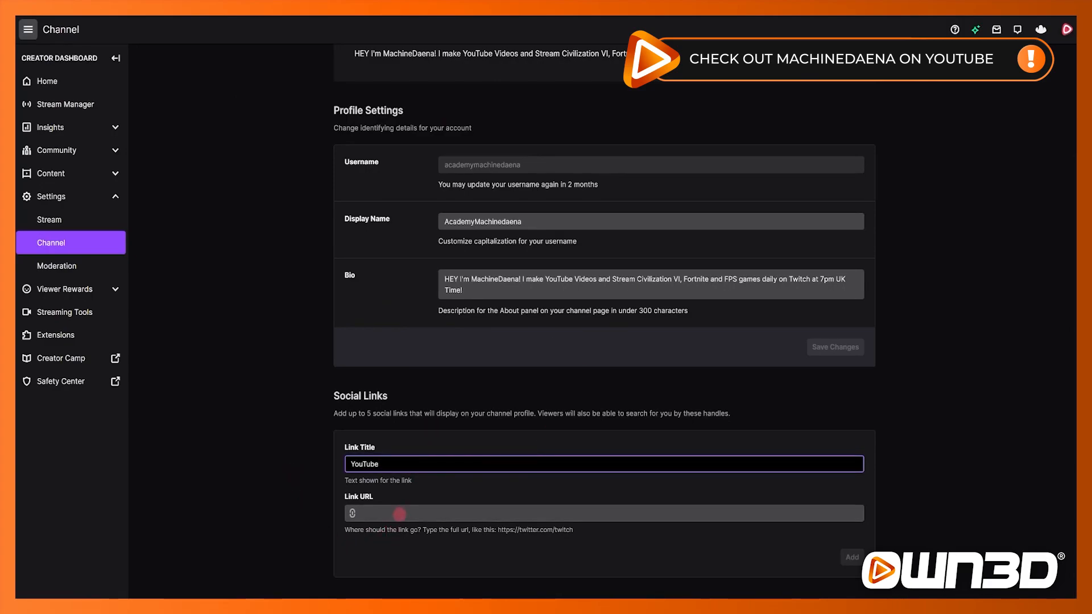
{"action": "left_click", "coordinate": [399, 514]}
{"action": "key", "text": "ctrl+v"}
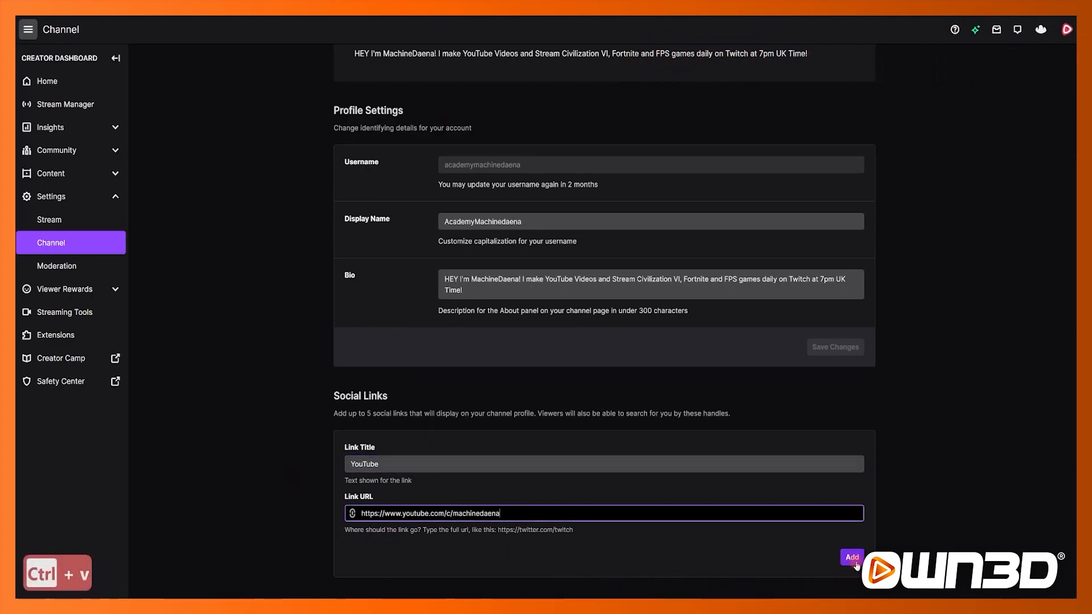
{"action": "left_click", "coordinate": [851, 557]}
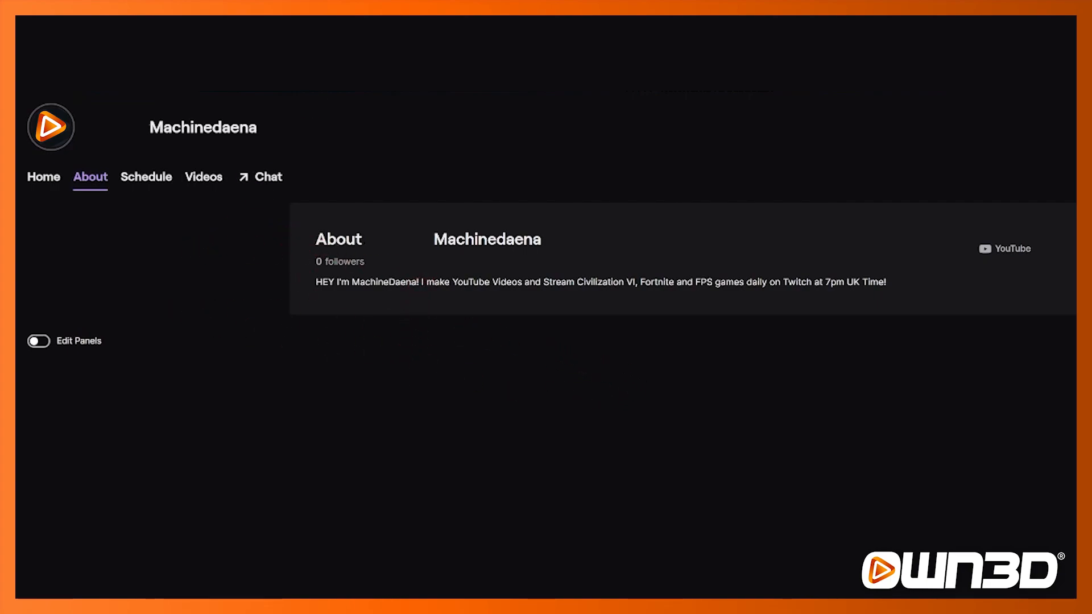
Step: Turn on panel editing on the channel's About page
{"action": "left_click", "coordinate": [37, 341]}
{"action": "scroll", "coordinate": [557, 366], "scroll_direction": "down", "scroll_amount": 5}
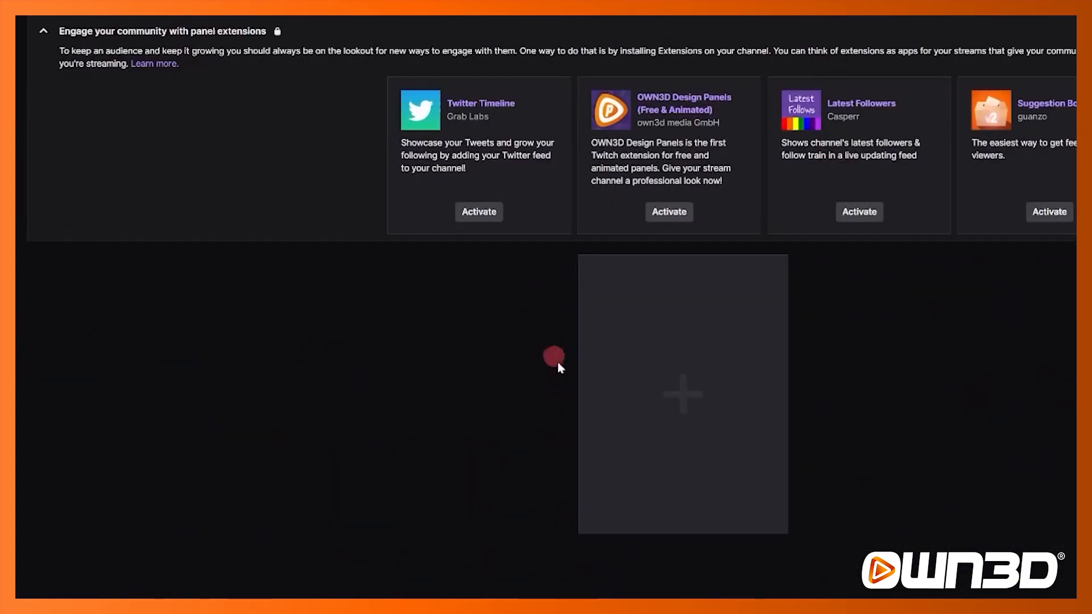
{"action": "scroll", "coordinate": [557, 365], "scroll_direction": "down", "scroll_amount": 1}
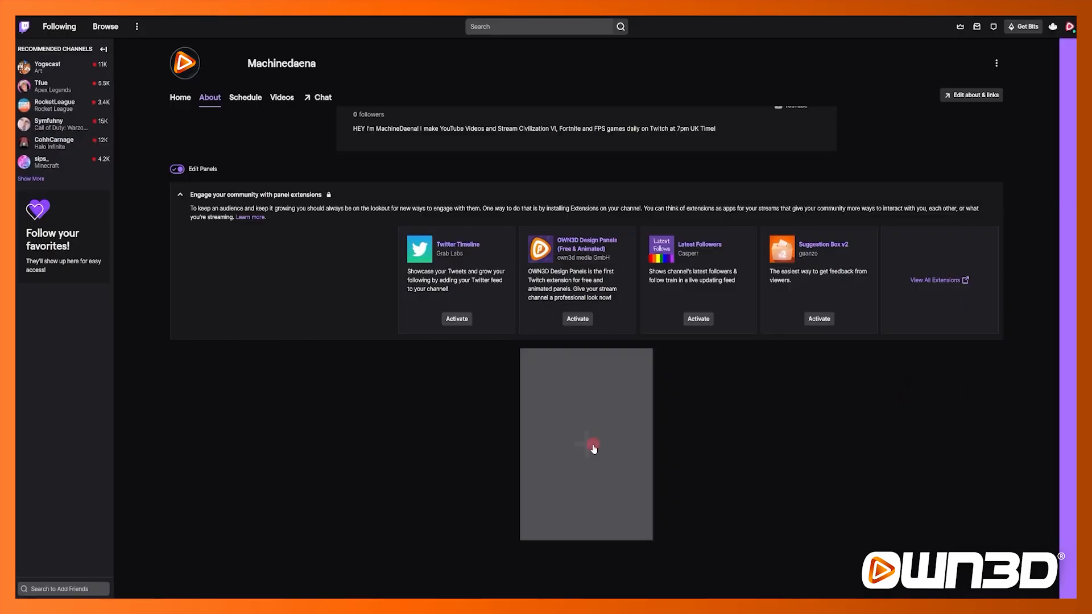
Step: Add a text or image panel and upload the "Check out my YouTube" graphic as its panel image
{"action": "left_click", "coordinate": [687, 373]}
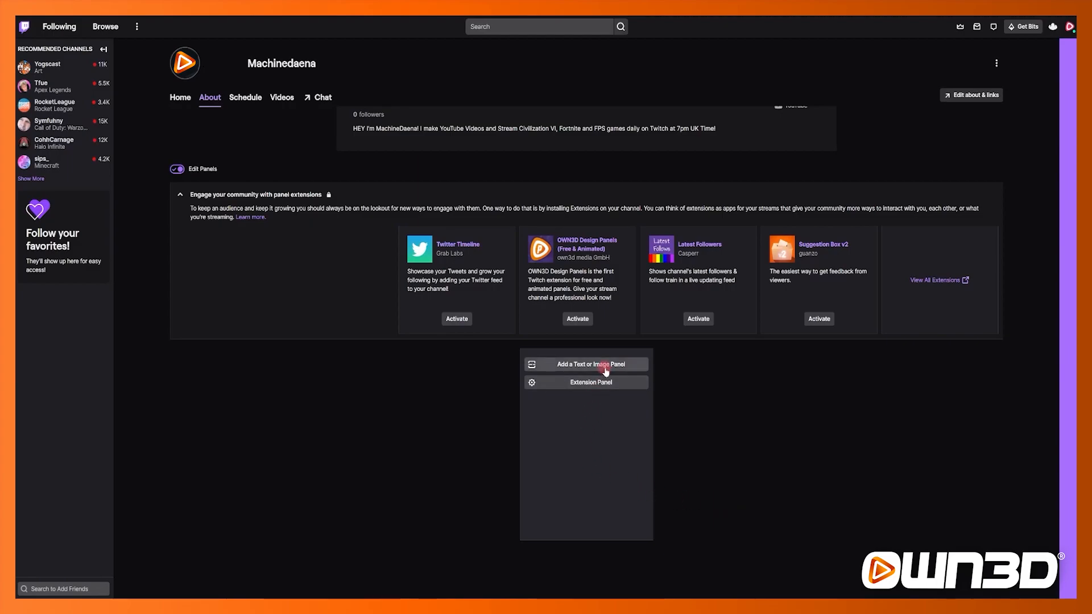
{"action": "left_click", "coordinate": [625, 367]}
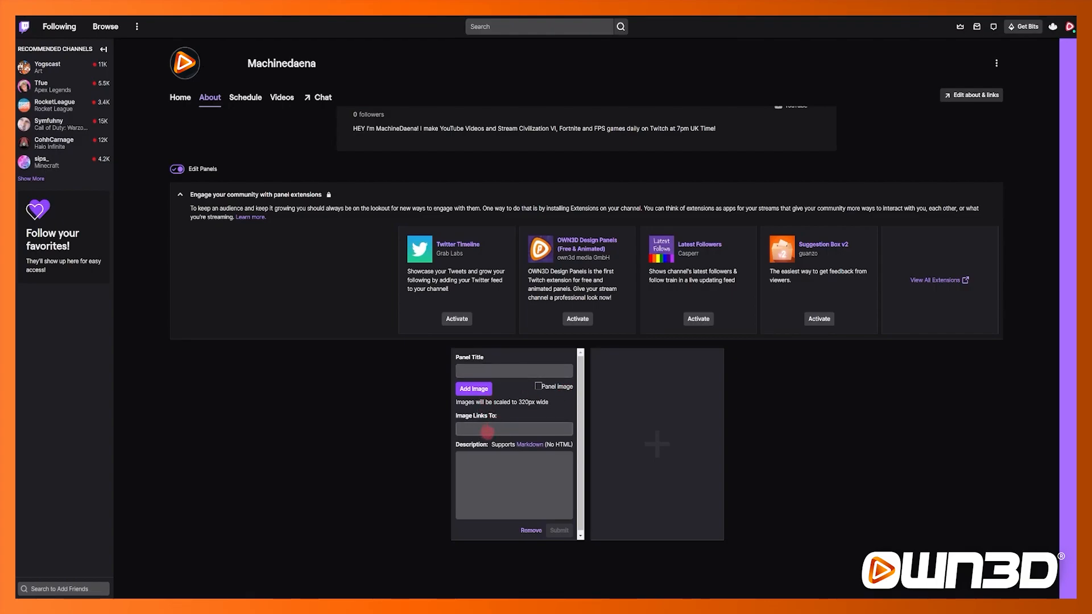
{"action": "left_click", "coordinate": [486, 465]}
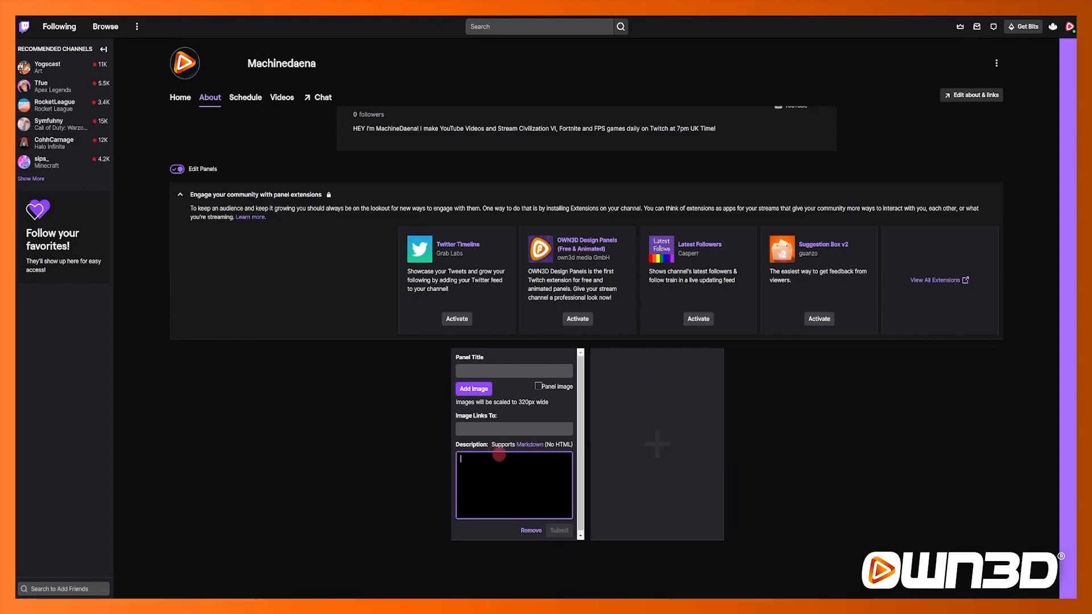
{"action": "left_click", "coordinate": [387, 454]}
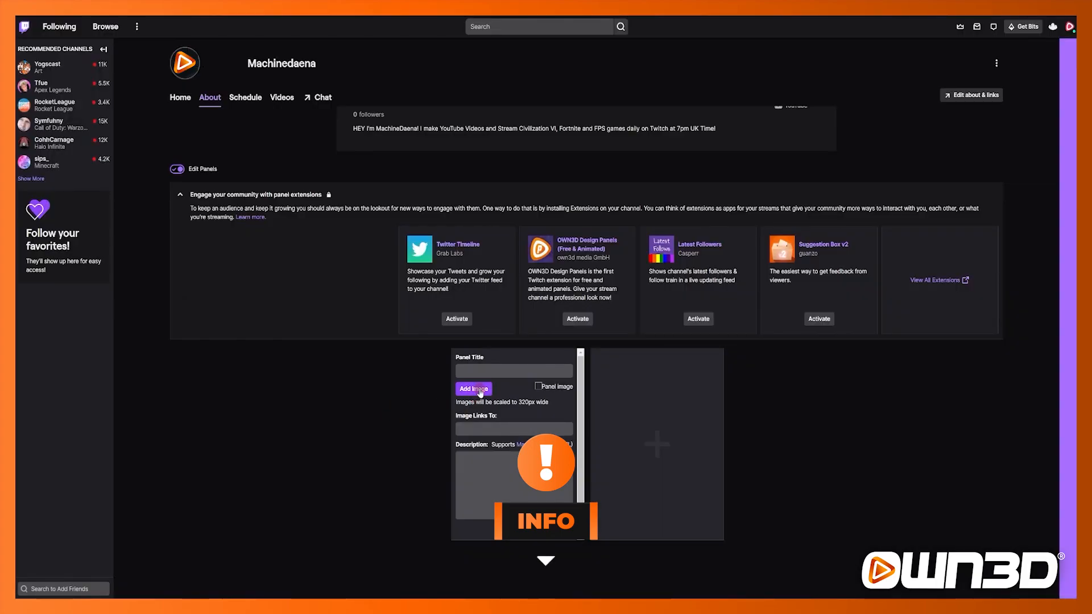
{"action": "left_click", "coordinate": [480, 393]}
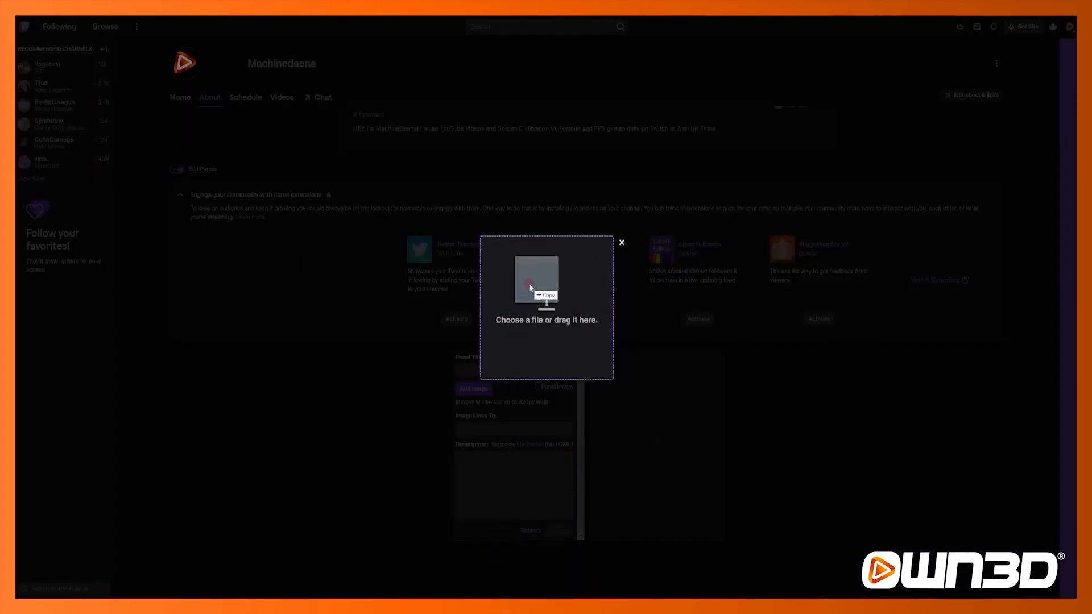
{"action": "left_click_drag", "start_coordinate": [528, 287], "coordinate": [530, 289]}
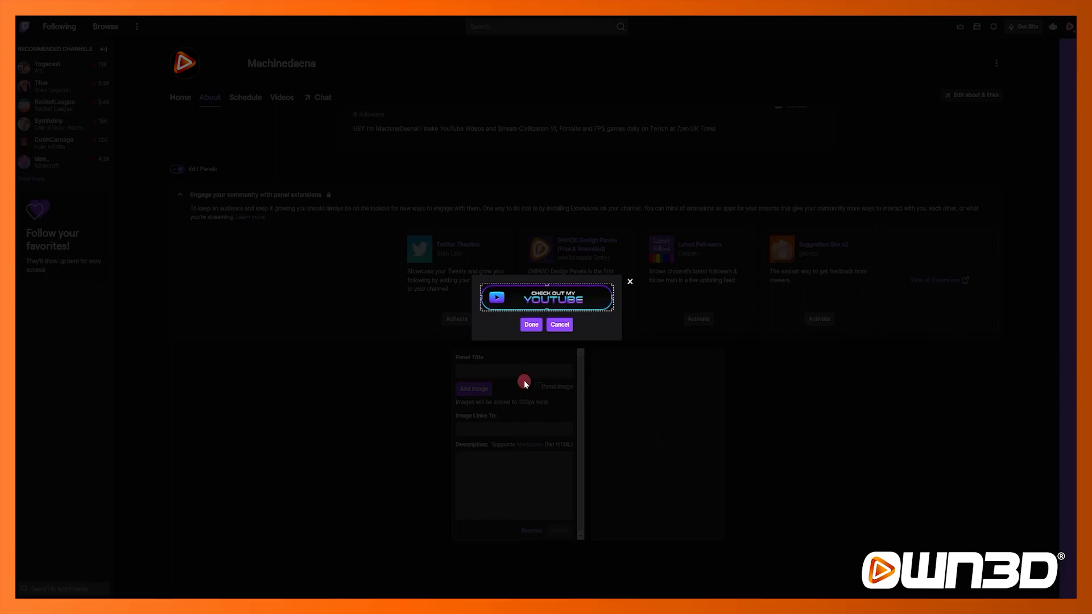
{"action": "left_click", "coordinate": [536, 324]}
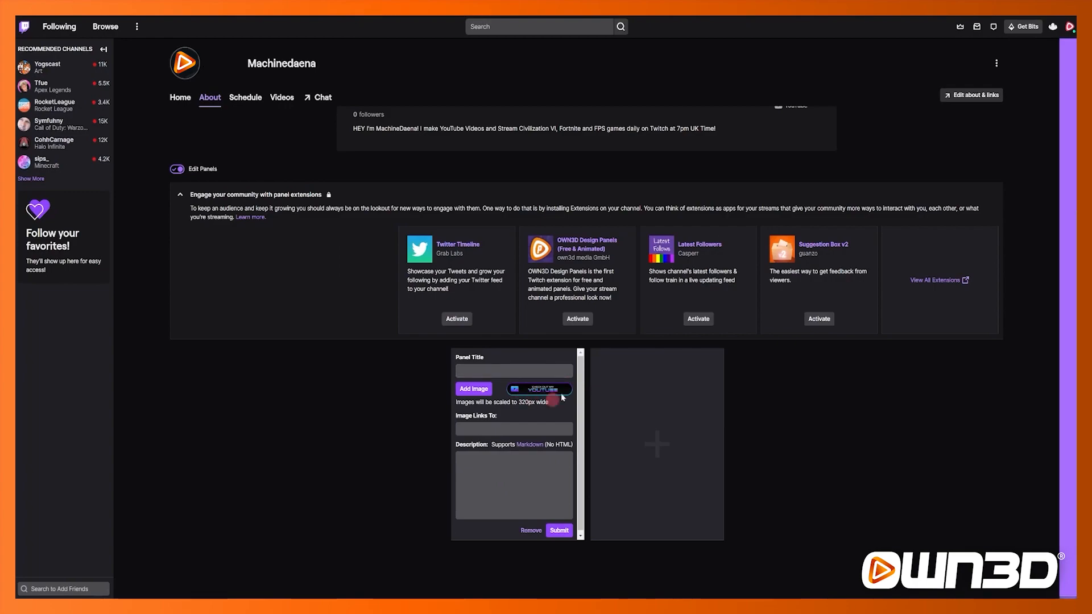
{"action": "left_click", "coordinate": [504, 430]}
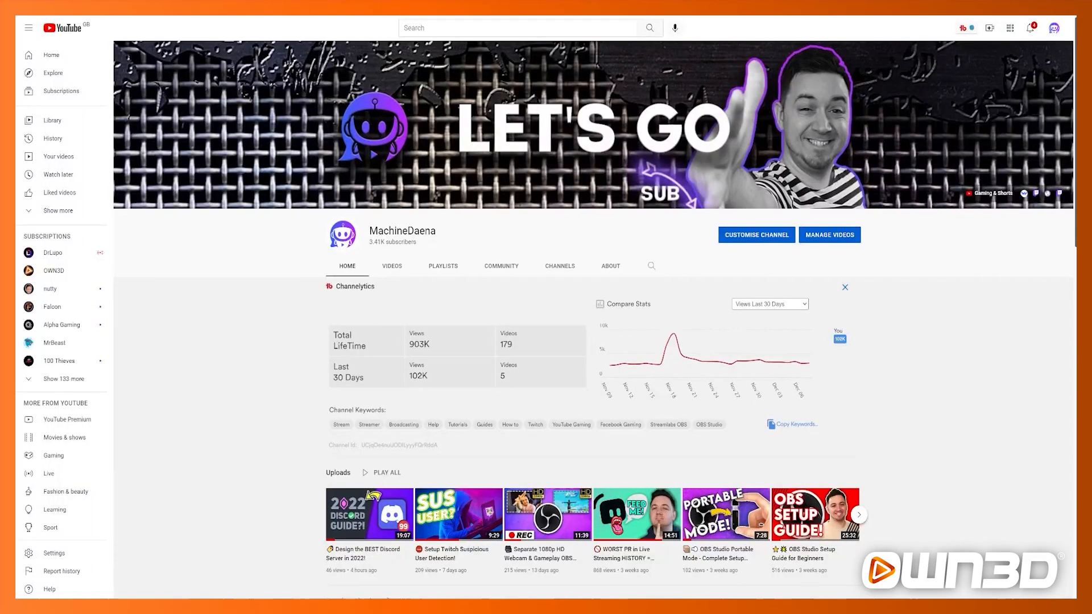
{"action": "key", "text": "ctrl+c"}
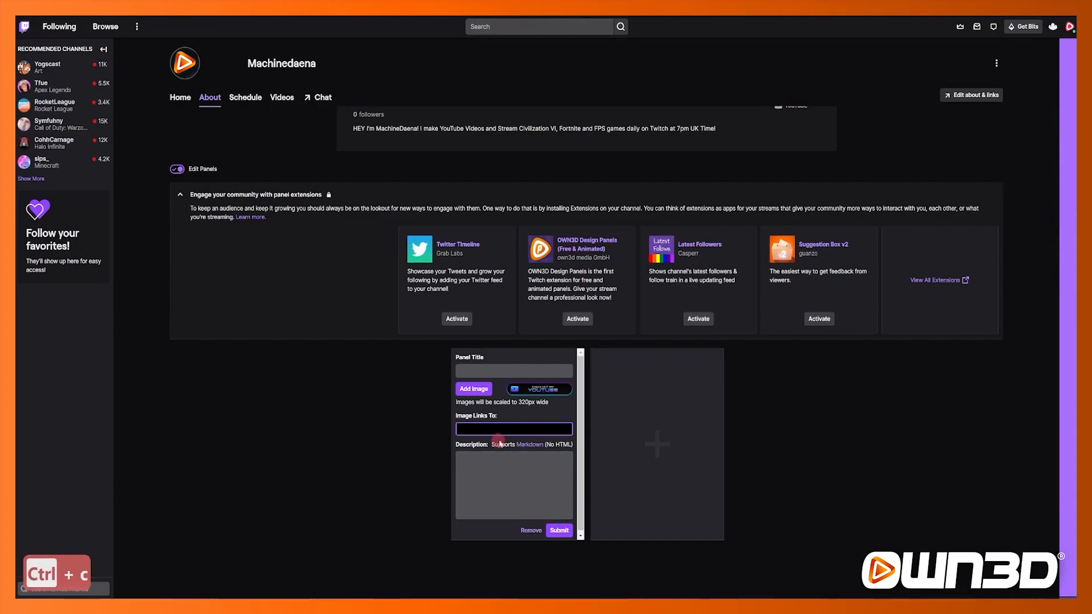
{"action": "key", "text": "ctrl+v"}
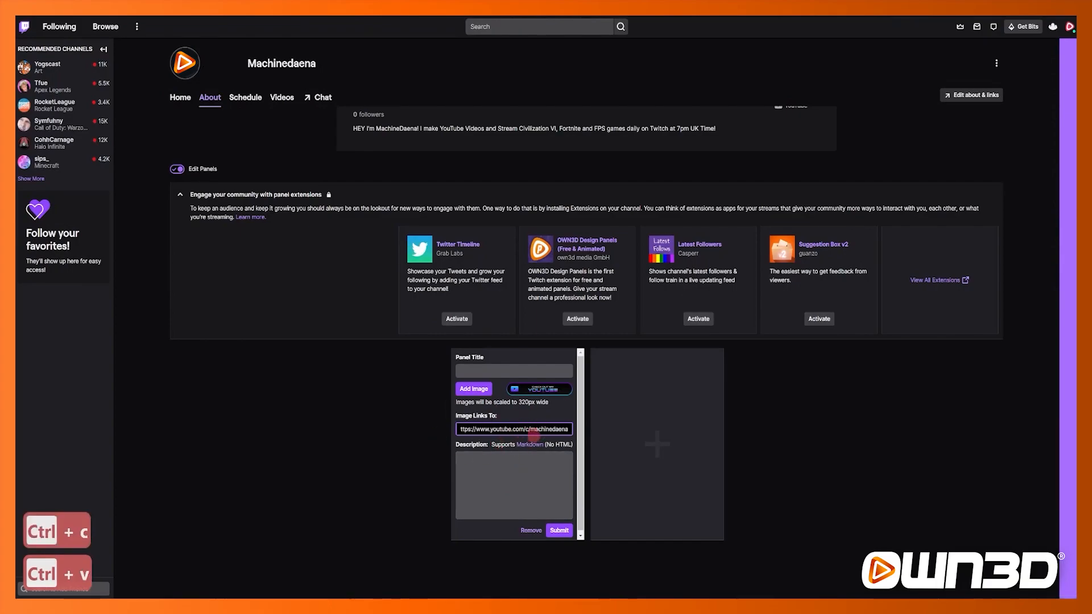
{"action": "left_click", "coordinate": [420, 494]}
{"action": "left_click", "coordinate": [489, 477]}
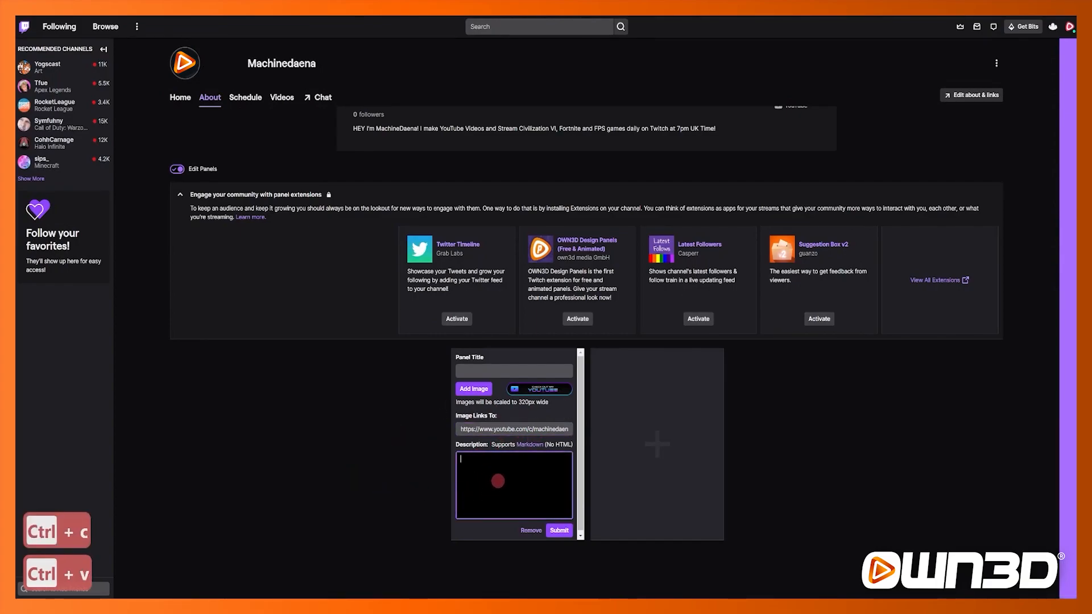
Step: Add a second text or image panel and upload the "About Me" graphic as its panel image
{"action": "left_click", "coordinate": [660, 445]}
{"action": "left_click", "coordinate": [663, 365]}
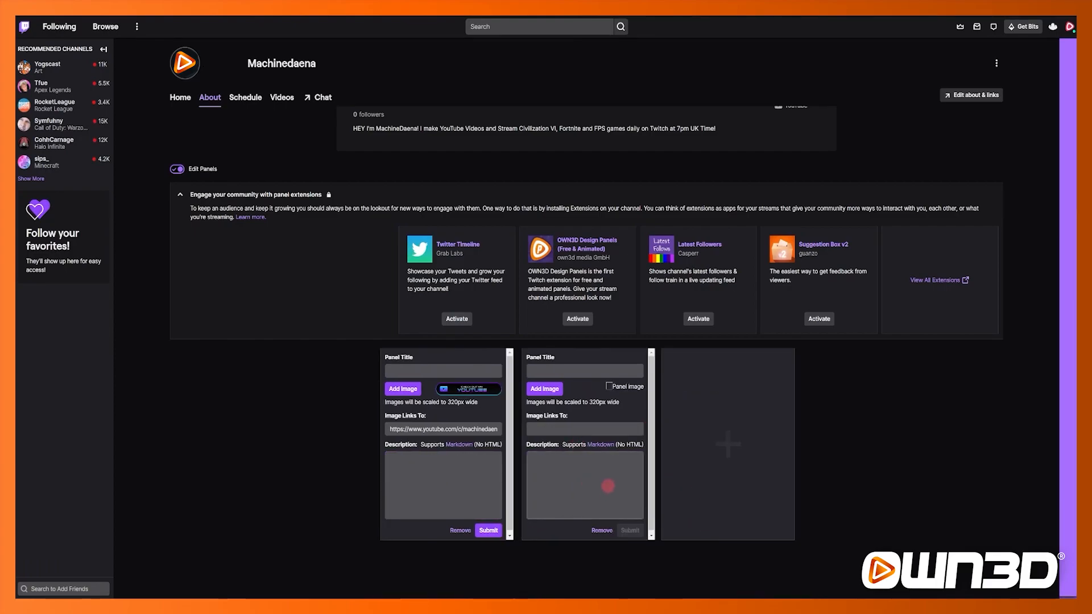
{"action": "left_click", "coordinate": [545, 389]}
{"action": "left_click_drag", "start_coordinate": [17, 193], "coordinate": [550, 295]}
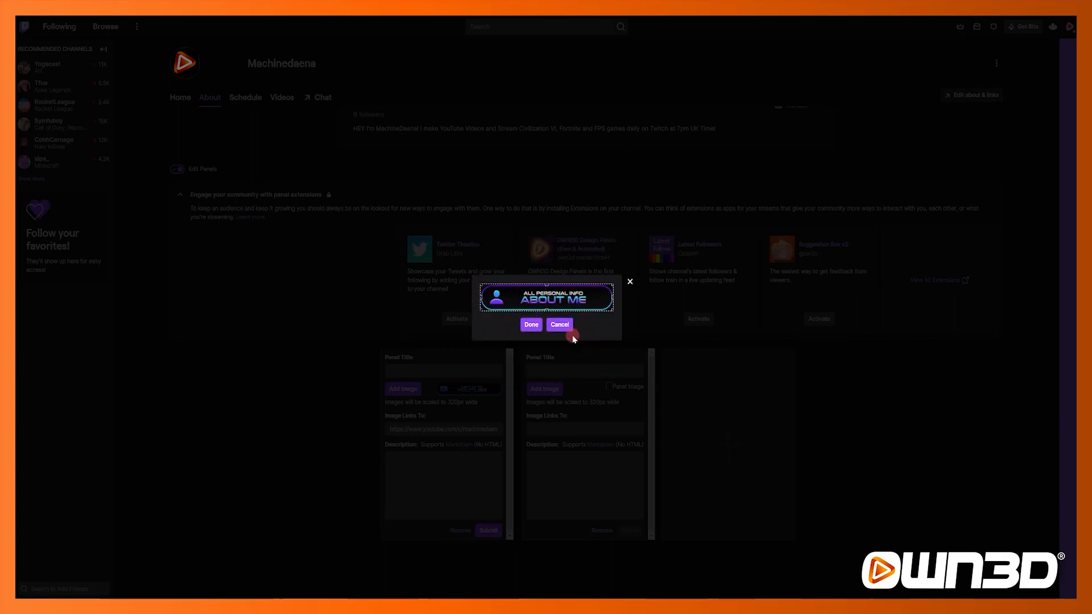
{"action": "left_click", "coordinate": [531, 324]}
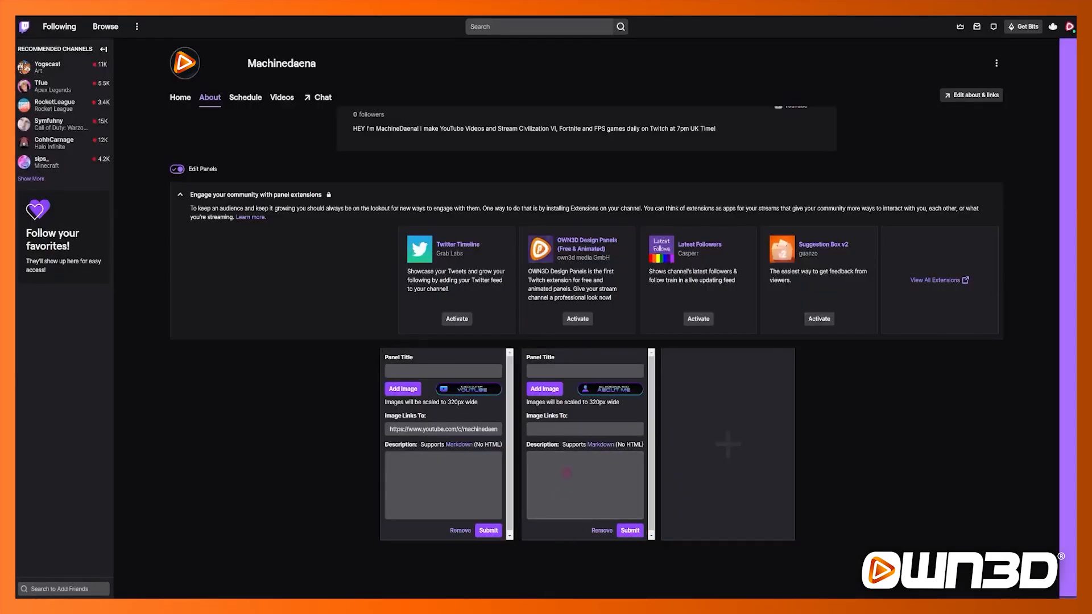
Step: Enter "Test Text" as the About Me panel's description and submit both panels
{"action": "left_click", "coordinate": [566, 474]}
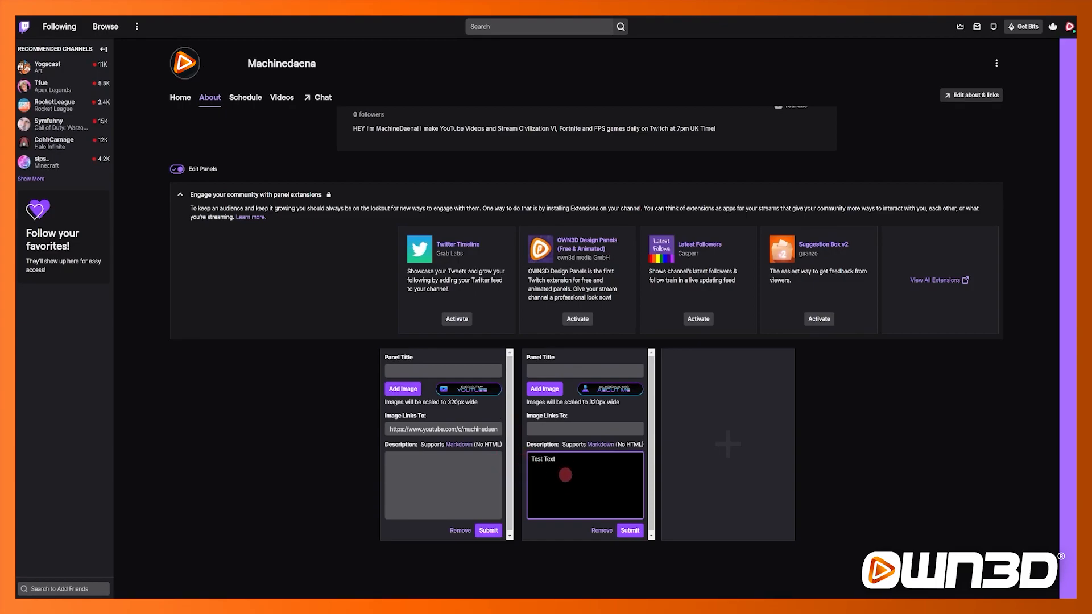
{"action": "left_click", "coordinate": [552, 430]}
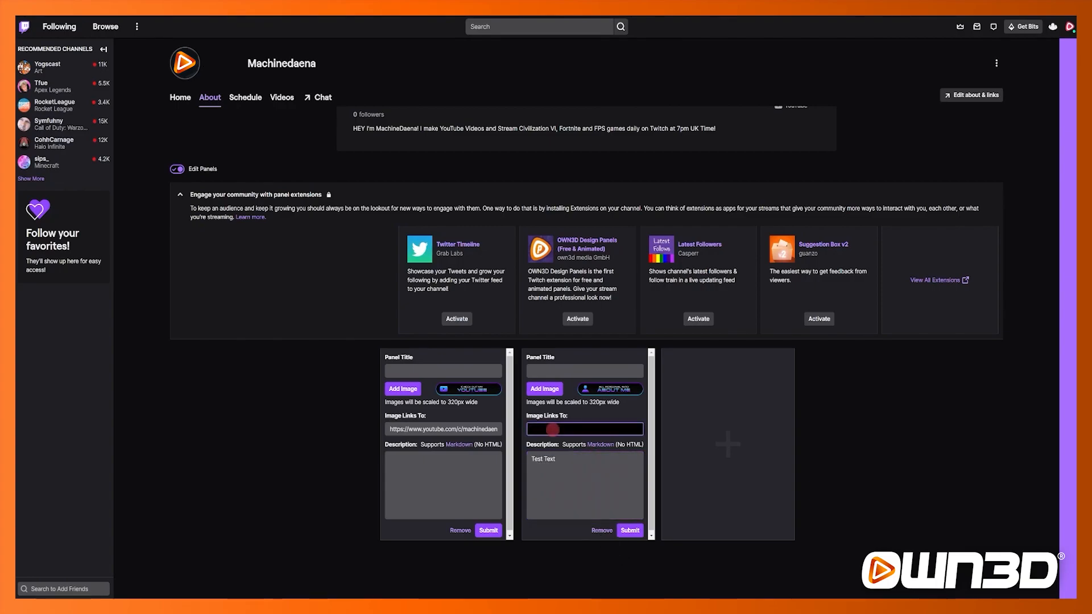
{"action": "left_click", "coordinate": [560, 457]}
{"action": "left_click", "coordinate": [625, 531]}
{"action": "left_click", "coordinate": [487, 530]}
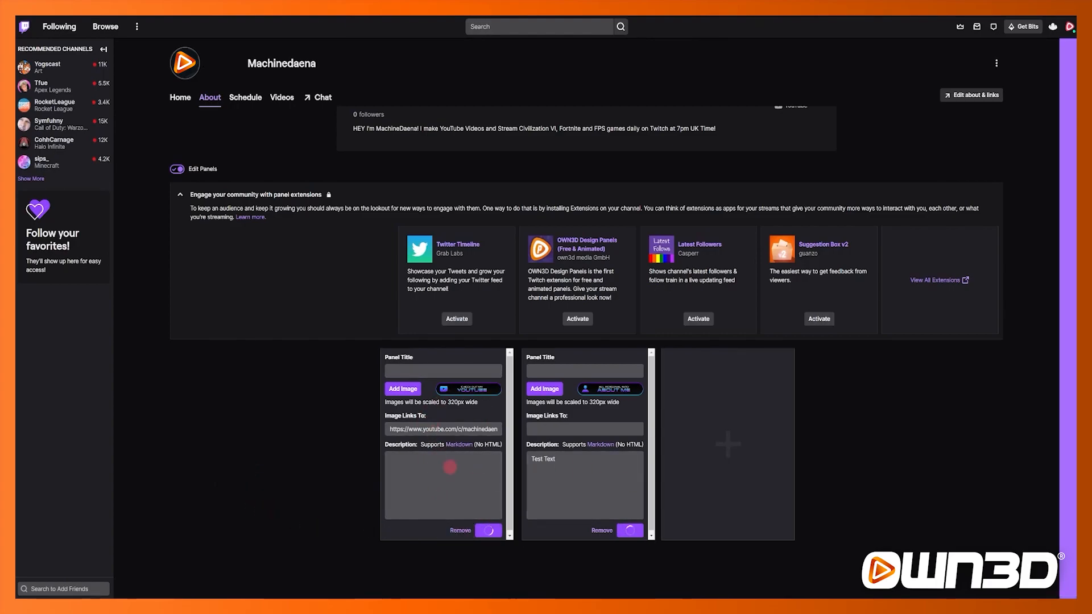
Step: Move the About Me panel ahead of the YouTube panel and turn off panel editing
{"action": "left_click_drag", "start_coordinate": [573, 361], "coordinate": [409, 390]}
{"action": "left_click", "coordinate": [434, 502]}
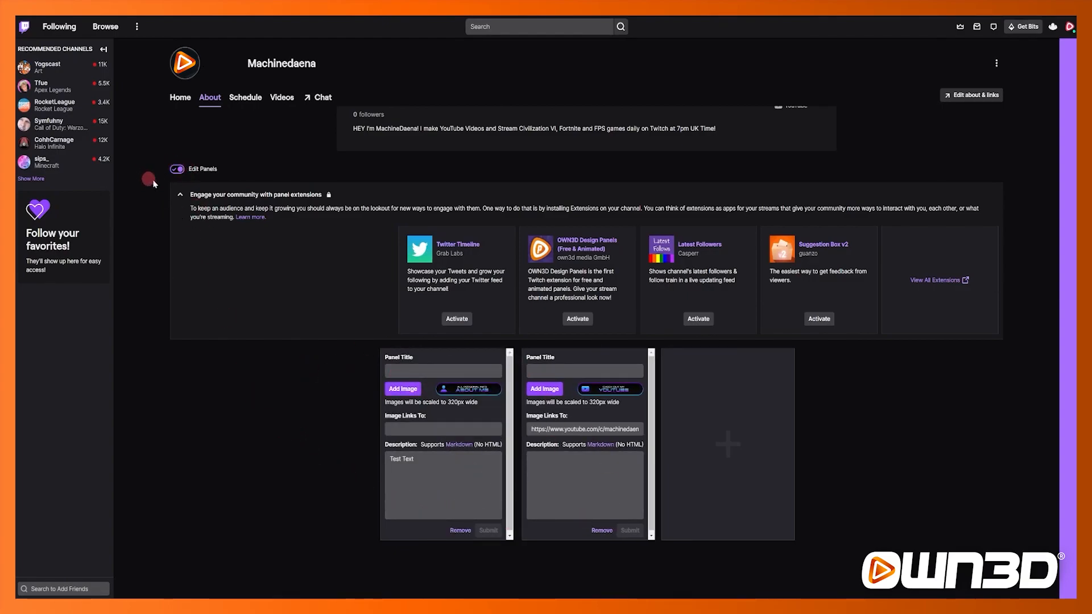
{"action": "left_click", "coordinate": [177, 169]}
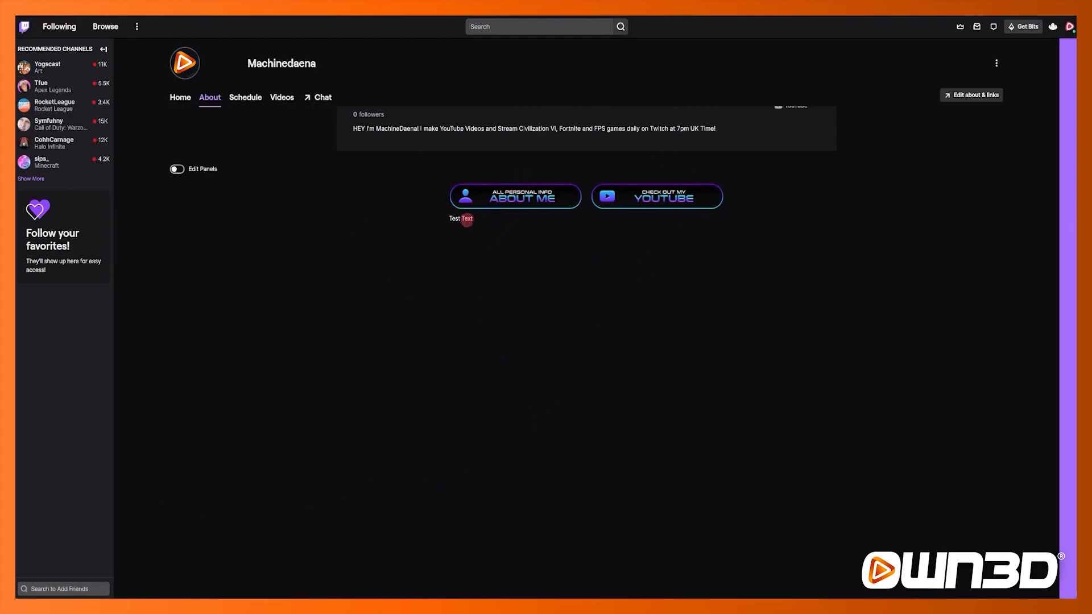
Step: Open the YouTube panel's link to test where it leads
{"action": "left_click_drag", "start_coordinate": [470, 219], "coordinate": [446, 226]}
{"action": "left_click", "coordinate": [516, 286]}
{"action": "left_click", "coordinate": [527, 302]}
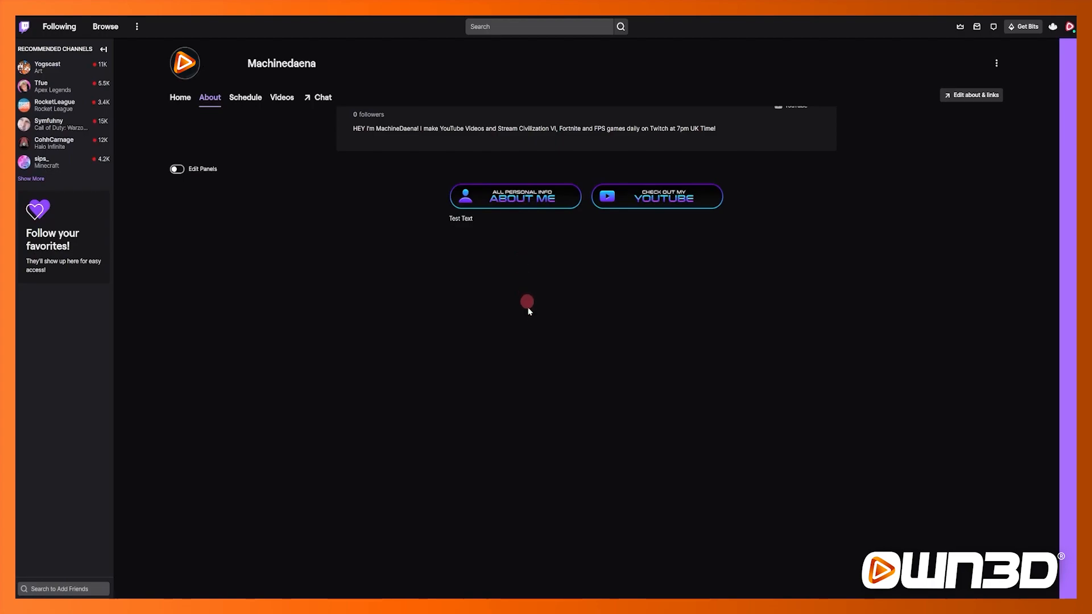
{"action": "left_click", "coordinate": [655, 195]}
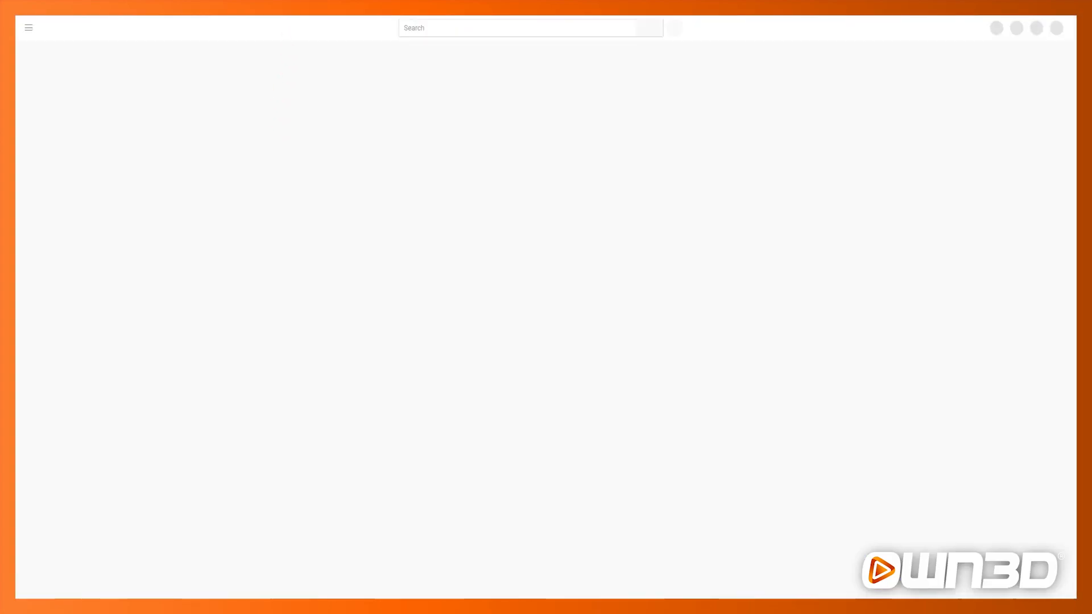